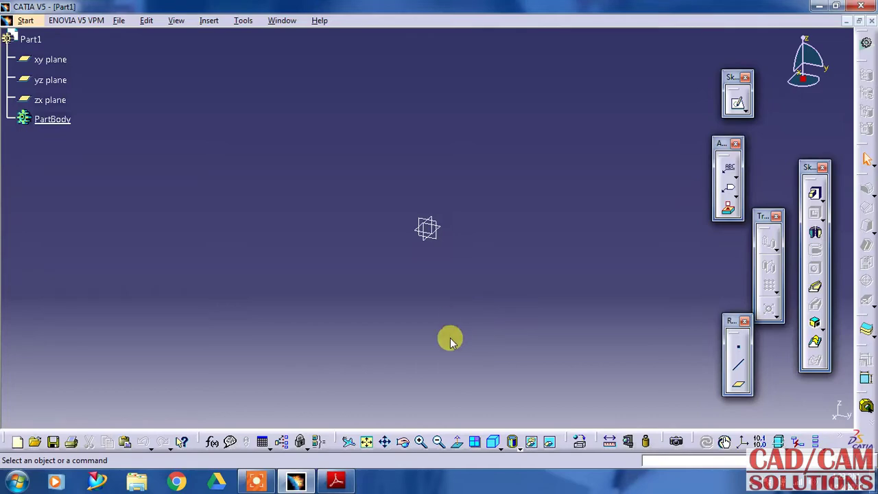
Resize the soap dish PDF drawing and the empty CATIA part so both windows stay visible side by side
click(336, 481)
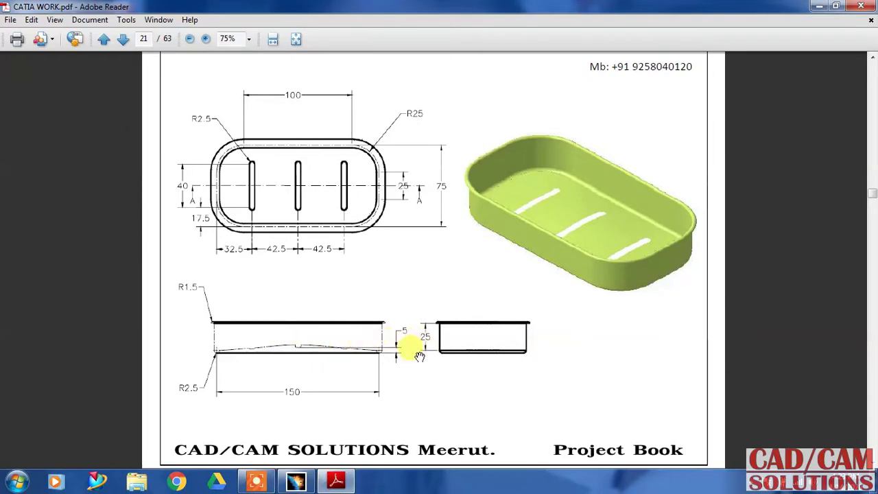
click(836, 6)
click(526, 175)
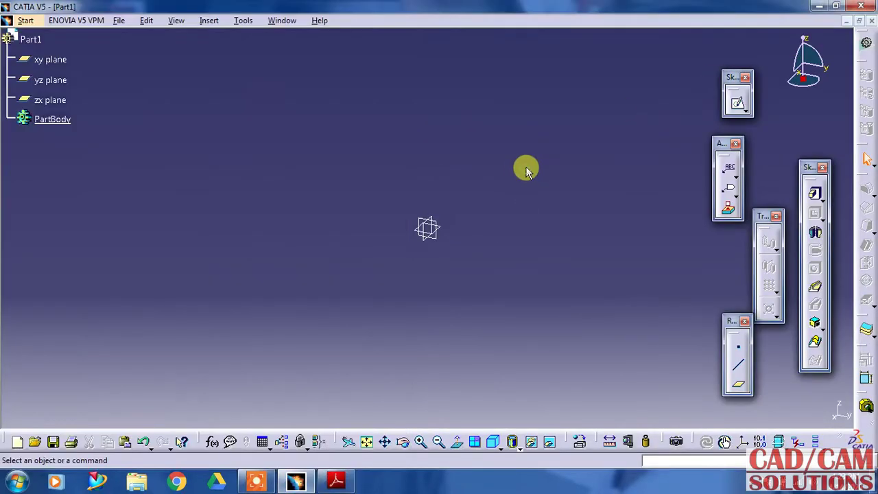
click(835, 7)
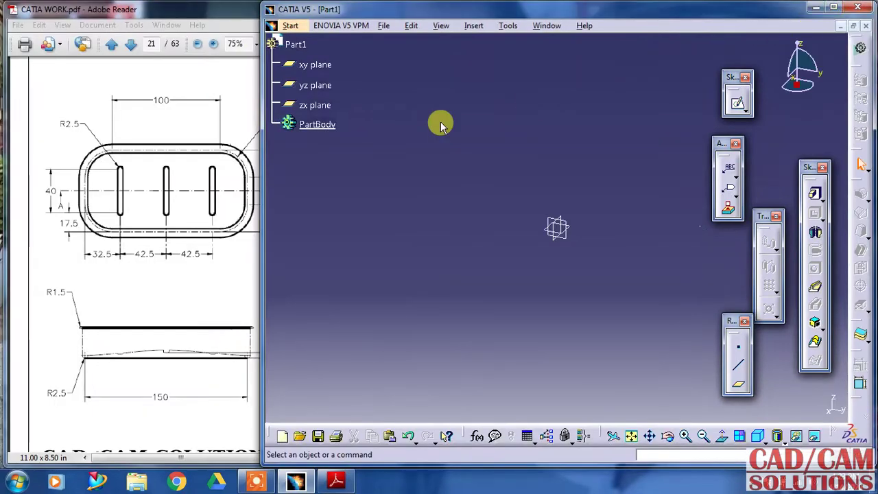
click(176, 222)
drag(176, 222, 154, 218)
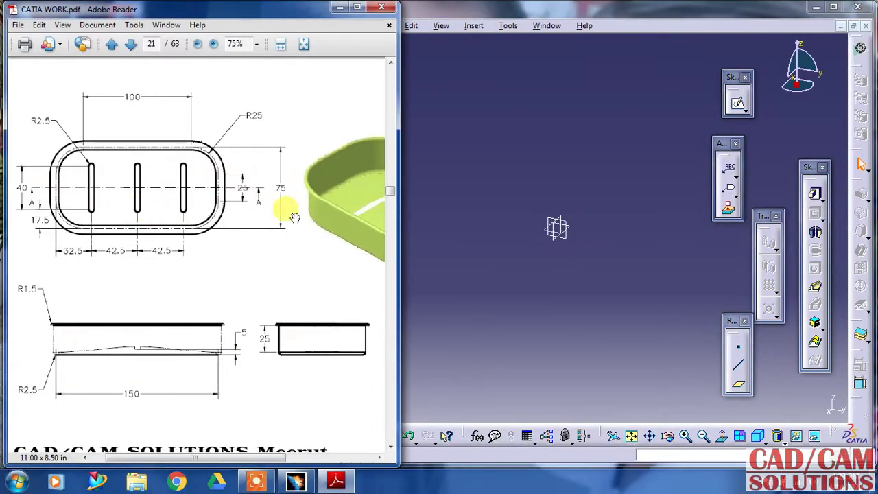
click(478, 209)
click(738, 103)
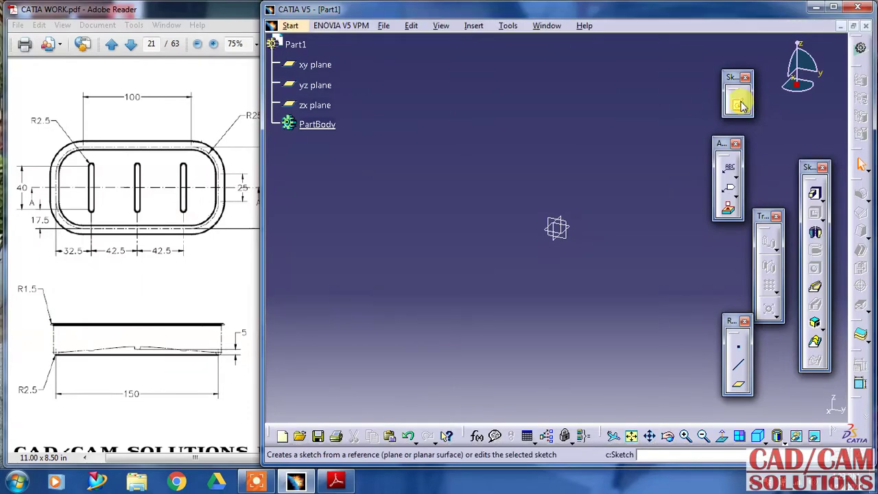
Sketch a centered rectangle about the origin on the xy plane
click(580, 229)
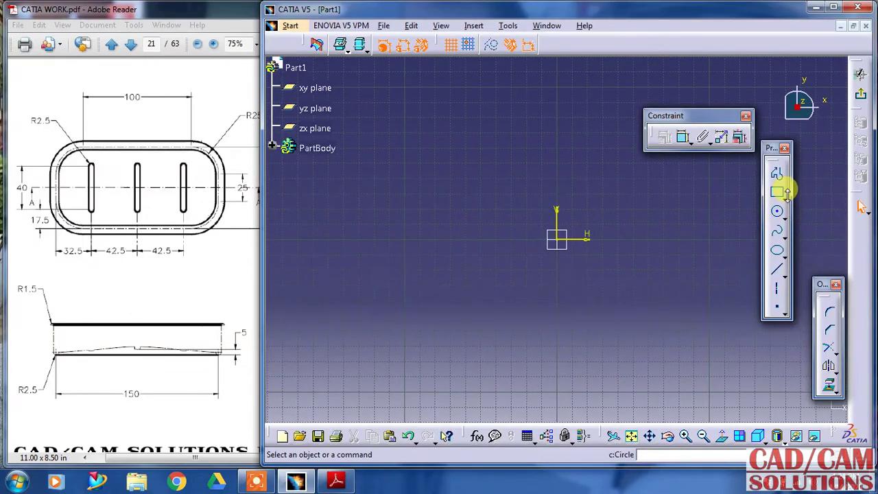
click(783, 198)
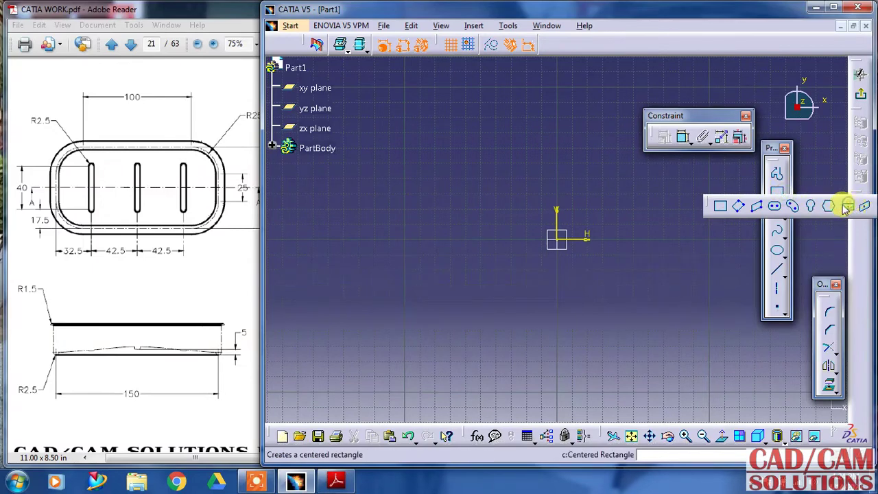
click(845, 208)
click(556, 239)
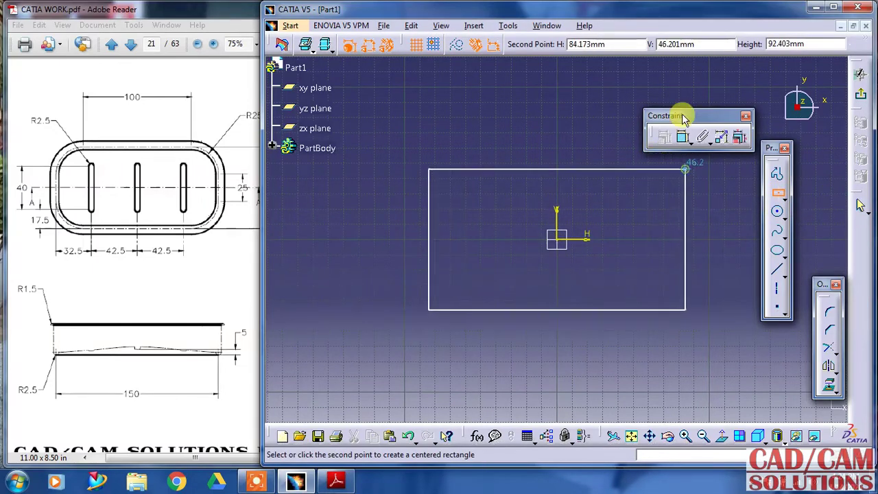
click(684, 169)
Dimension the rectangle's top edge to a 150 mm length
click(683, 137)
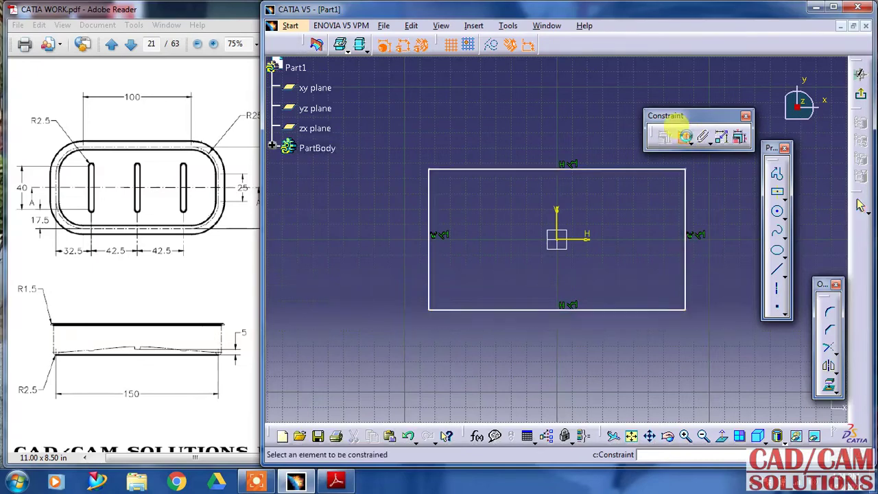
click(608, 172)
click(597, 133)
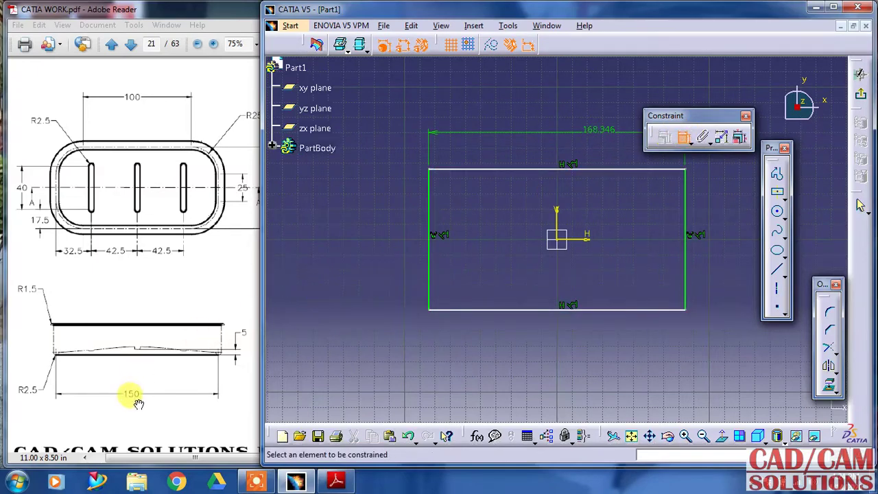
click(168, 305)
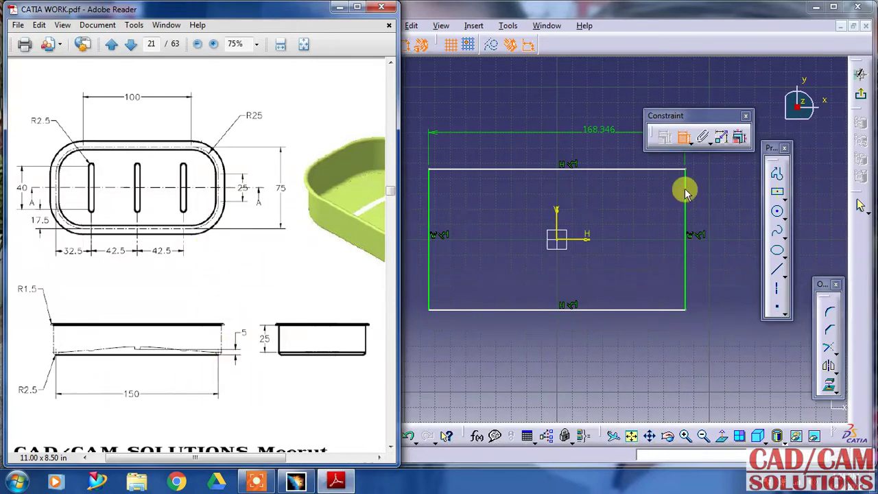
click(598, 129)
double_click(600, 131)
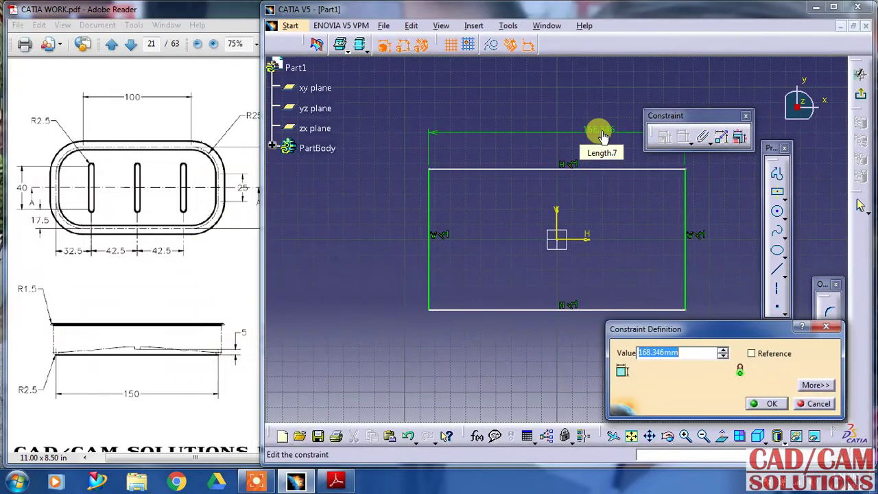
key(Return)
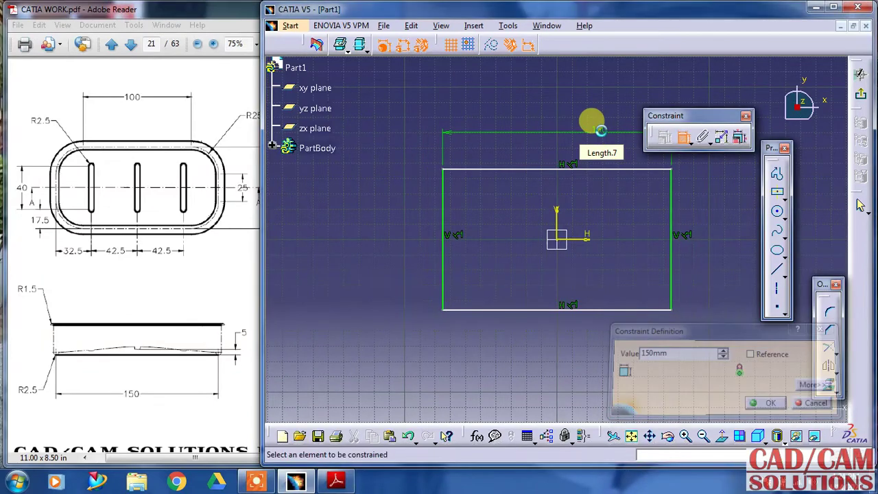
Dimension the rectangle's left edge to a 75 mm height
click(445, 206)
click(391, 202)
double_click(393, 202)
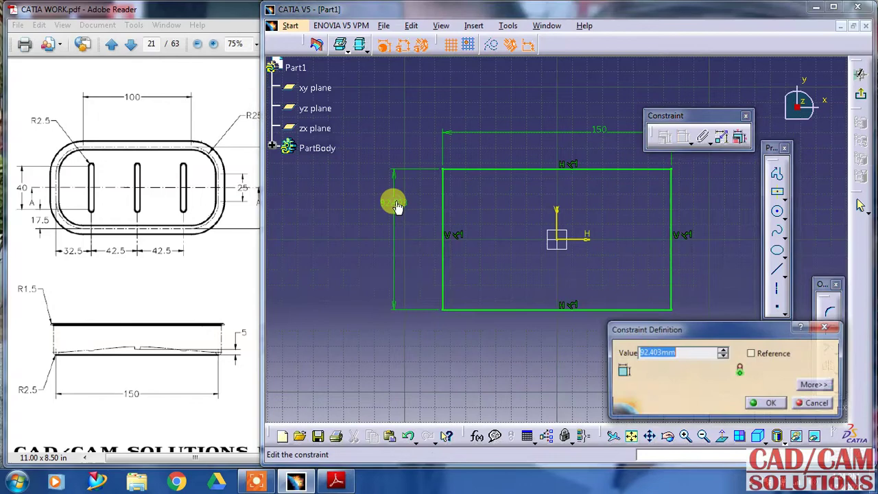
click(196, 227)
click(671, 353)
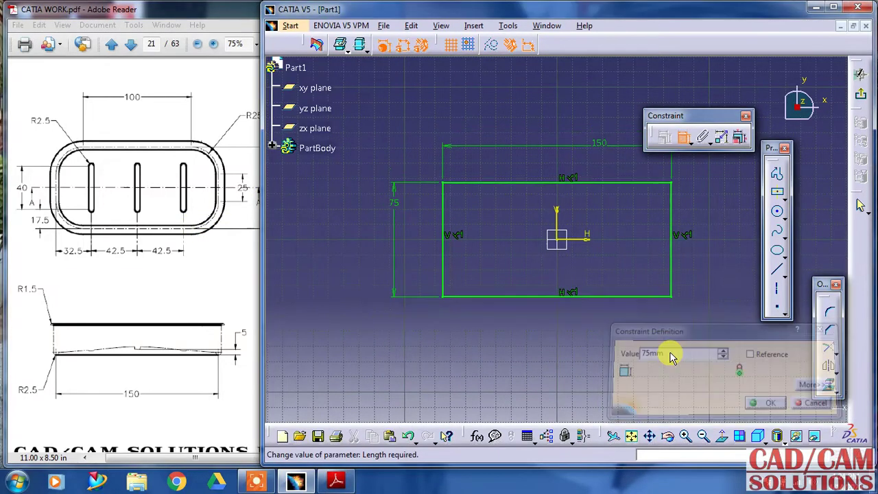
key(Return)
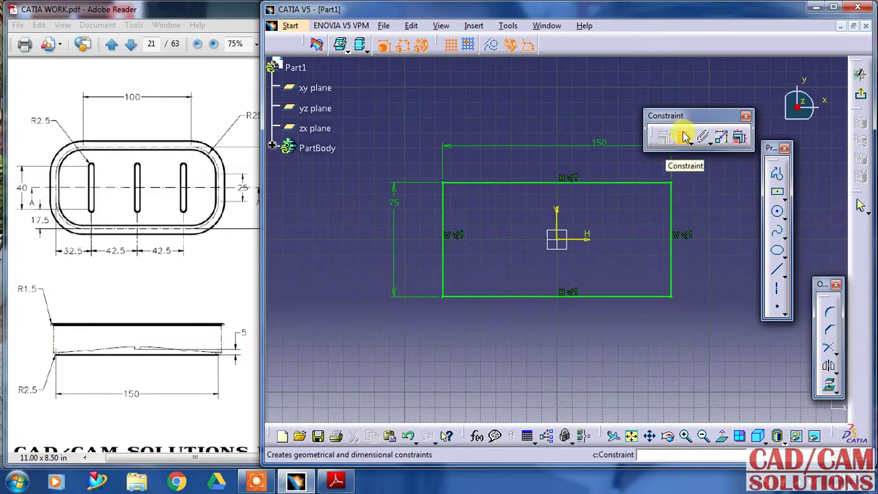
key(Escape)
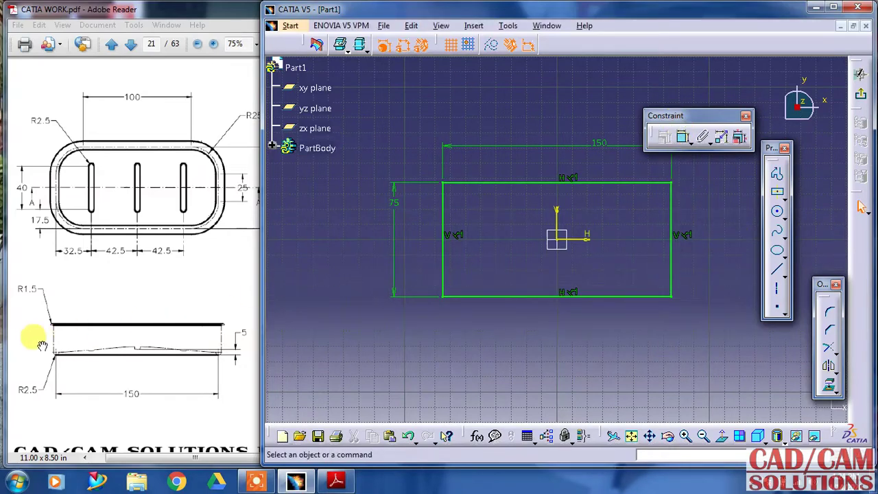
Round the top-left corner with a 25 mm radius
click(828, 311)
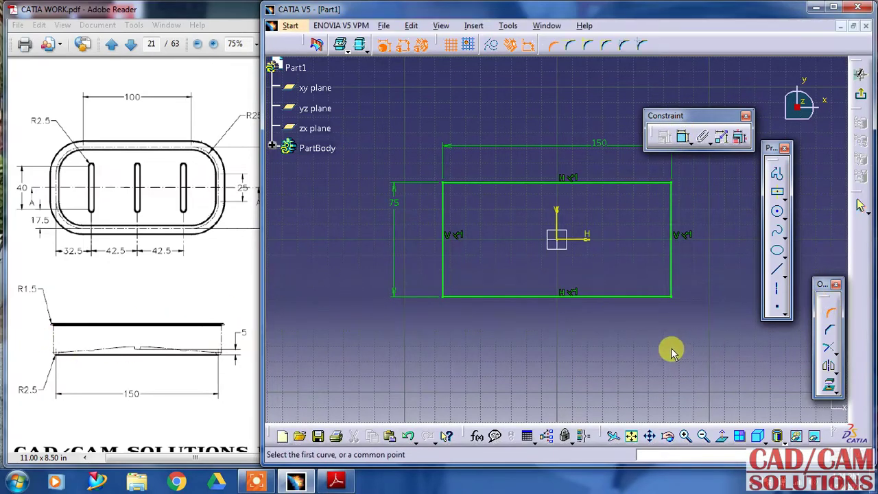
click(446, 186)
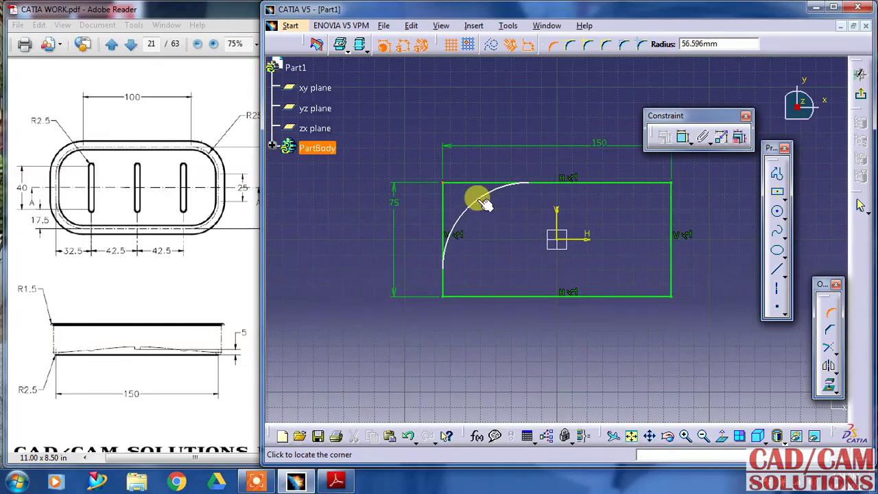
key(Tab)
key(Return)
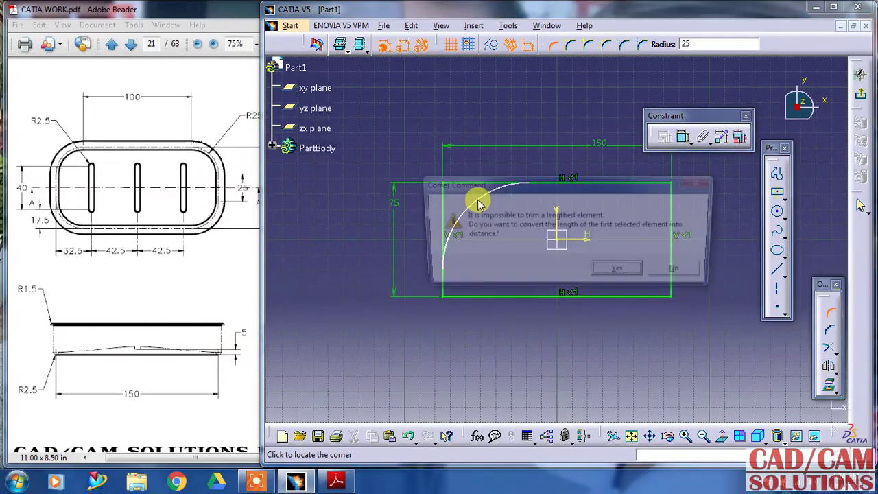
click(613, 270)
click(618, 273)
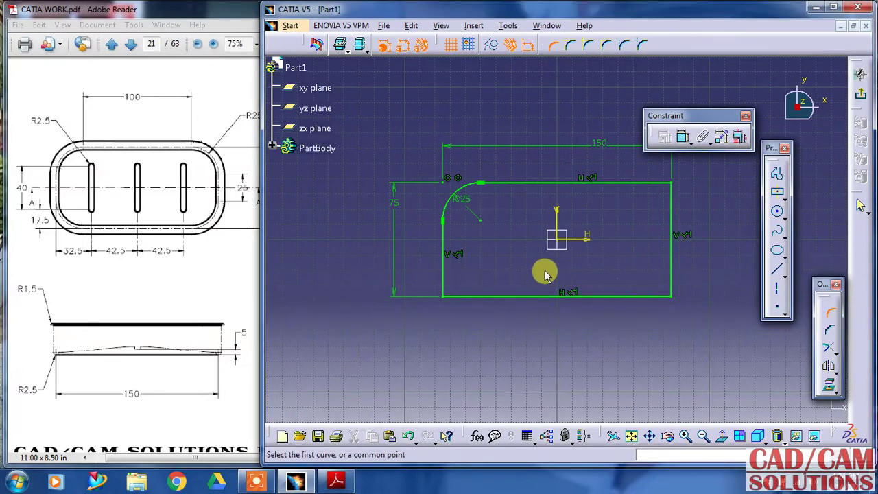
Round the bottom-left, bottom-right and top-right corners
click(443, 297)
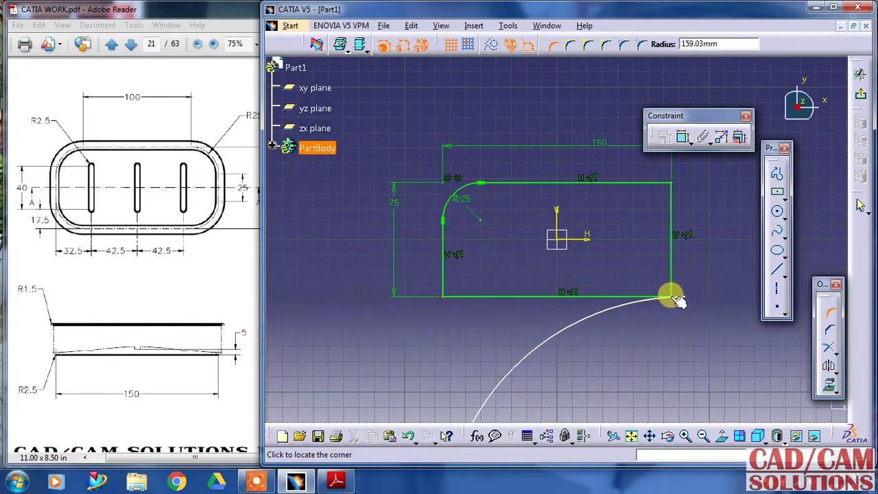
click(456, 288)
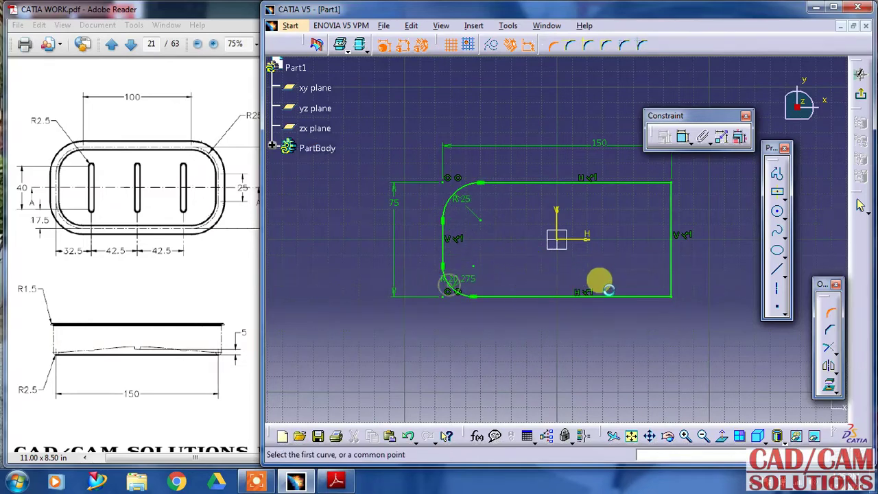
click(676, 299)
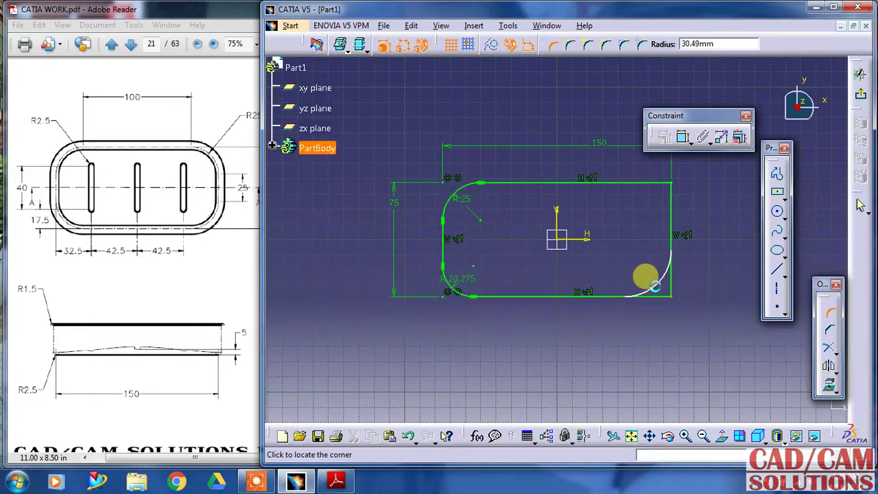
click(646, 279)
click(677, 187)
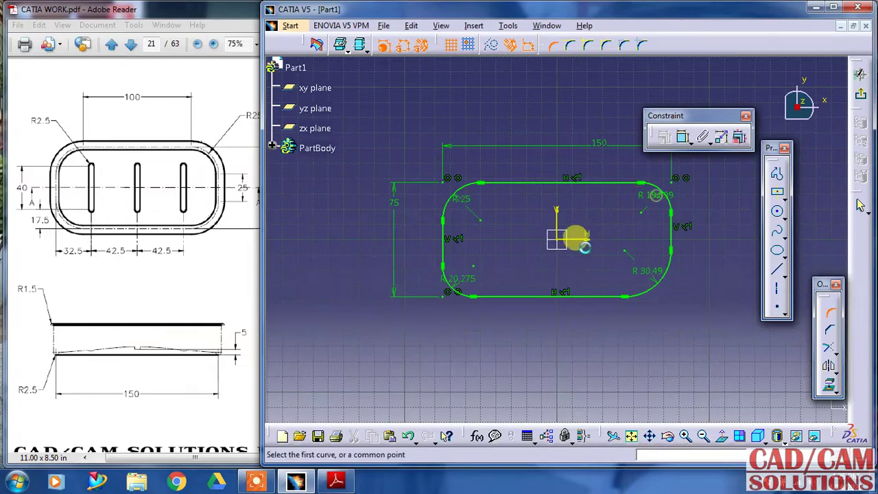
click(648, 206)
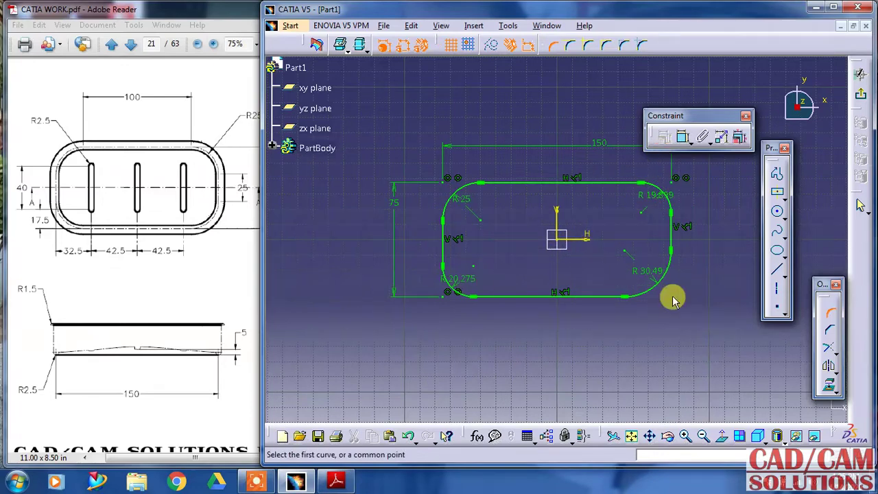
click(828, 311)
Set the lower-left, upper-right and lower-right corner radii to 25 mm
double_click(463, 280)
text(25)
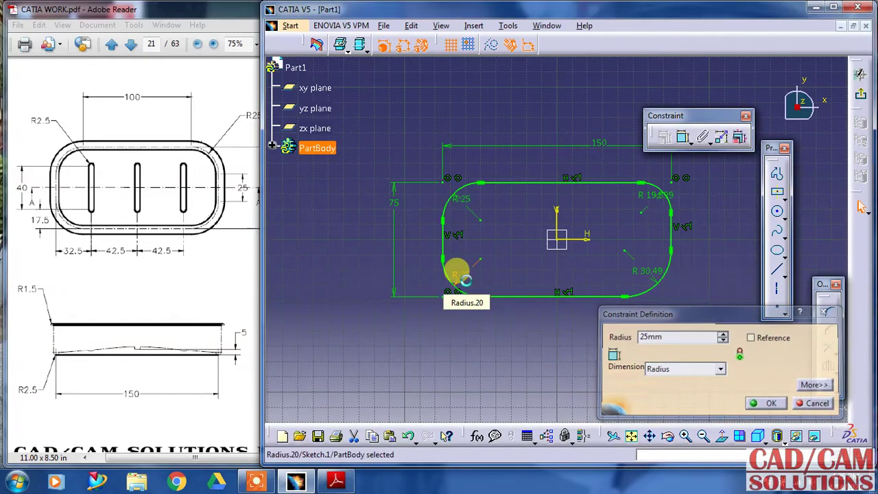
key(Return)
double_click(657, 198)
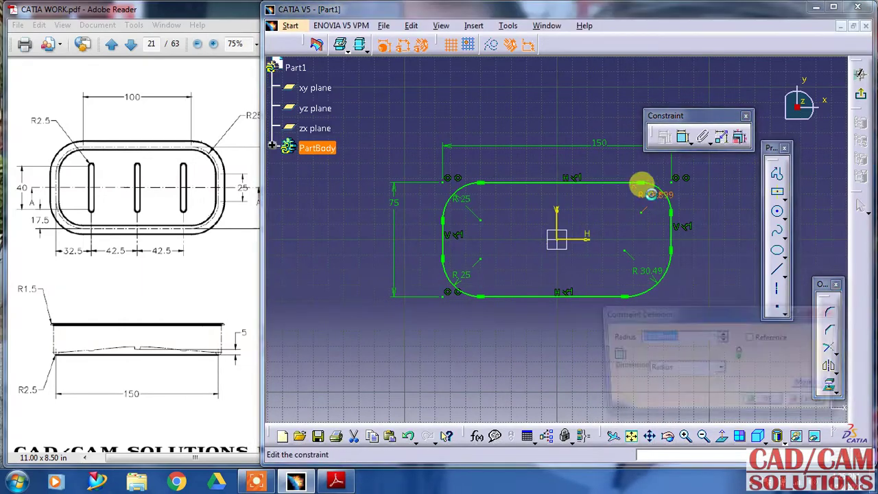
text(25)
key(Return)
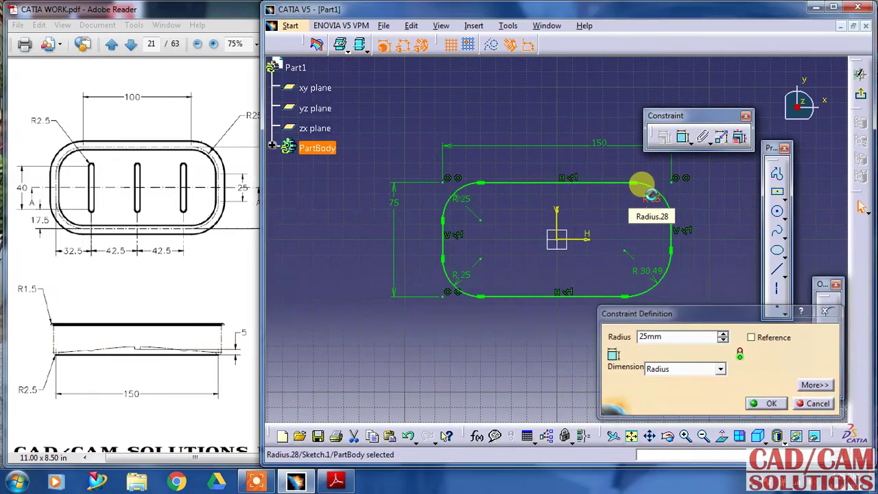
double_click(640, 269)
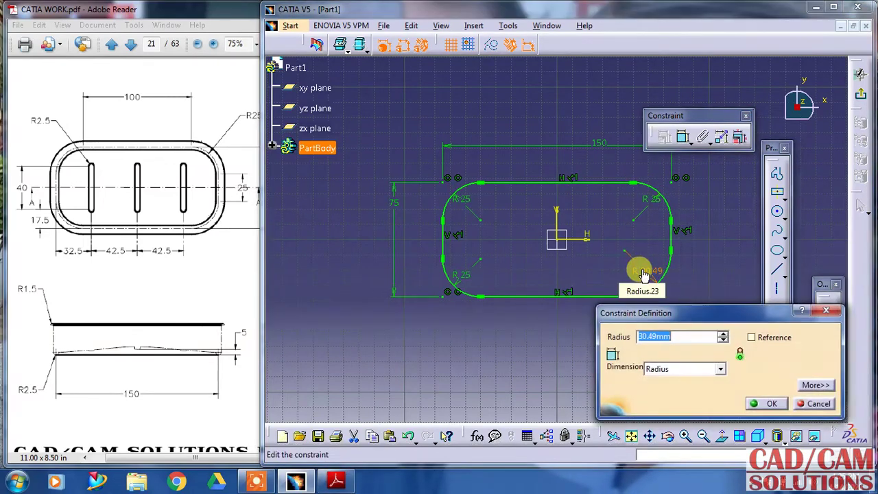
key(Return)
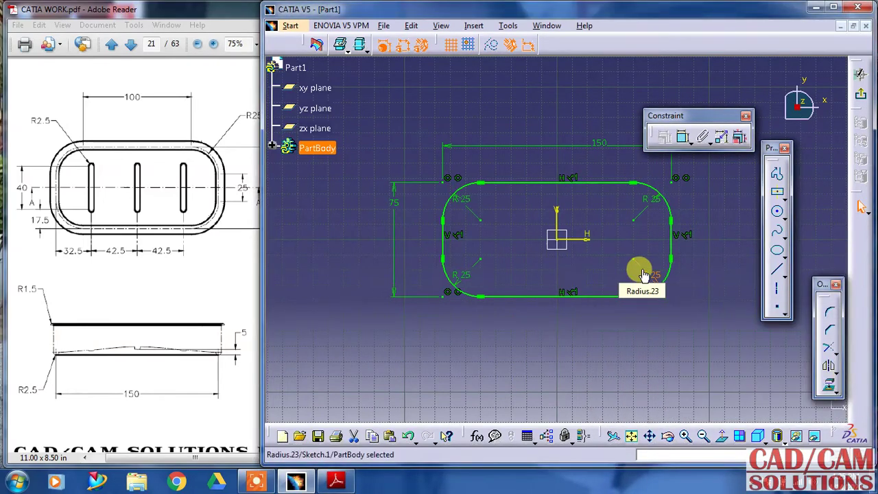
Exit the sketch and switch to the Wireframe and Surface Design workbench
click(859, 93)
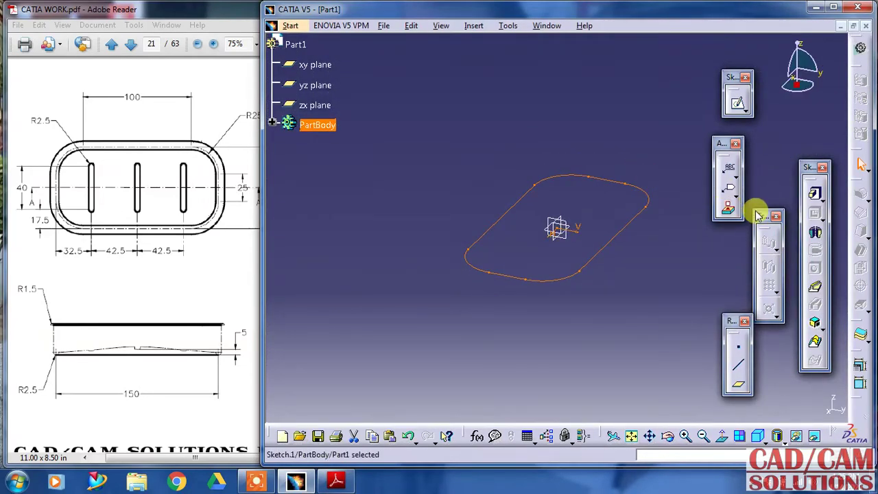
click(290, 25)
mouse_move(328, 56)
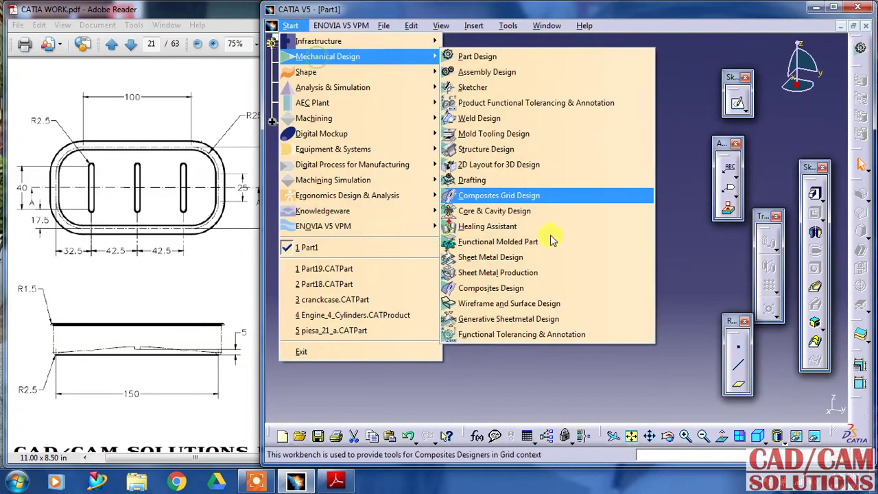
click(514, 303)
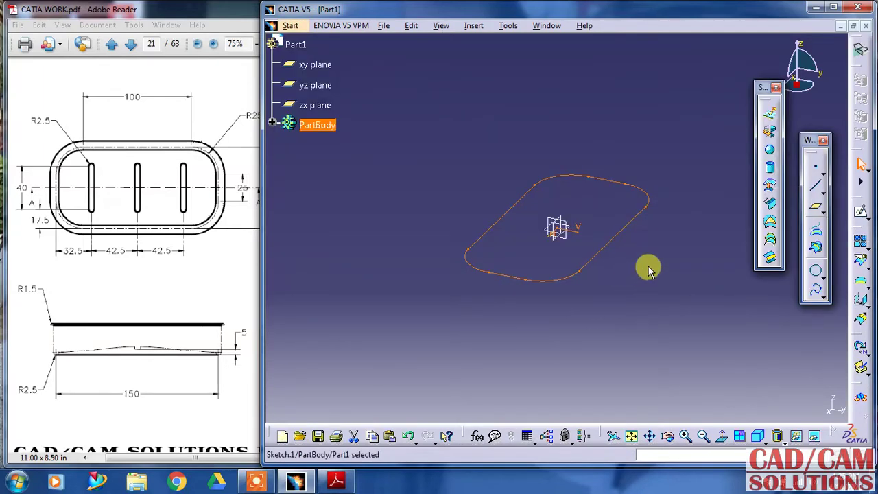
Extrude Sketch.1 upward 25 mm into a wall surface
middle_drag(644, 267, 609, 290)
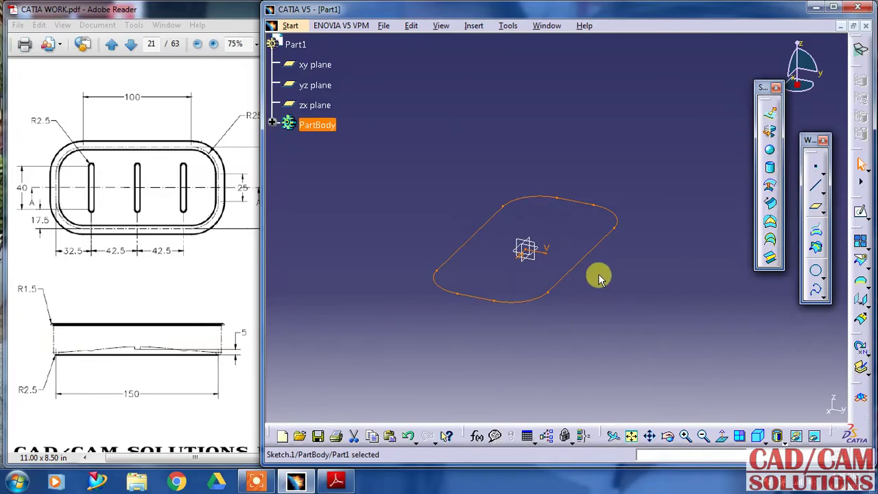
click(125, 304)
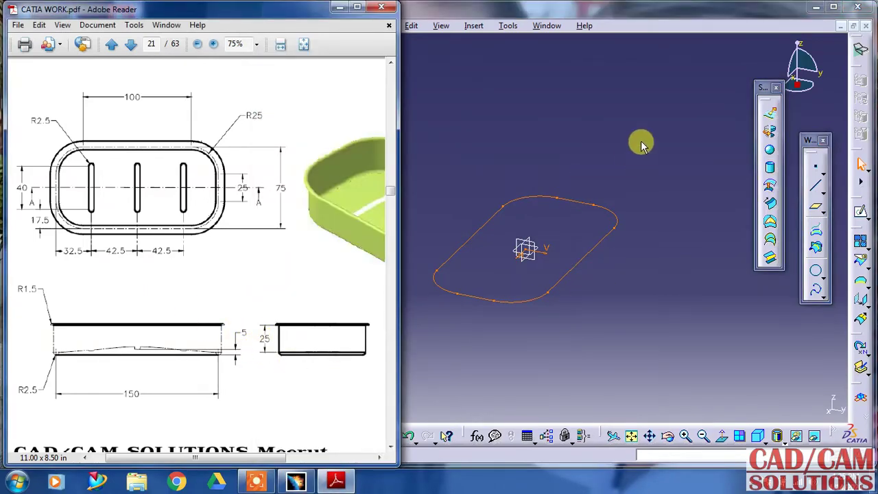
click(766, 117)
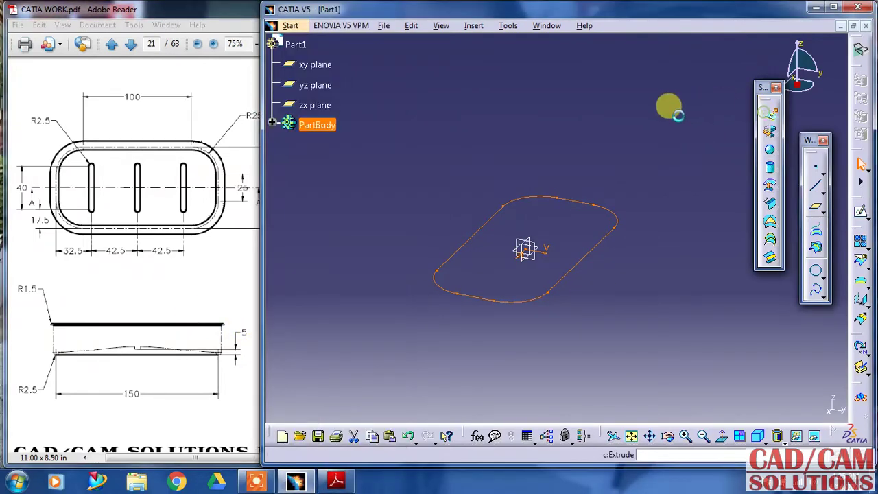
click(478, 255)
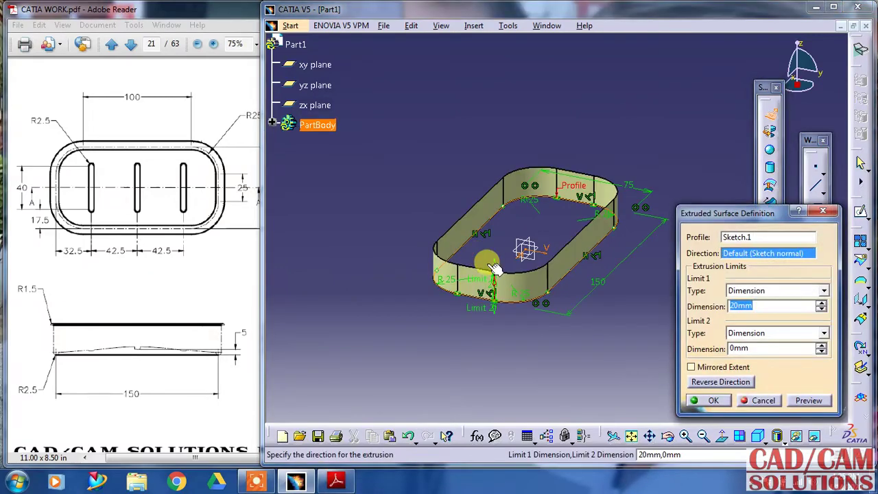
click(737, 306)
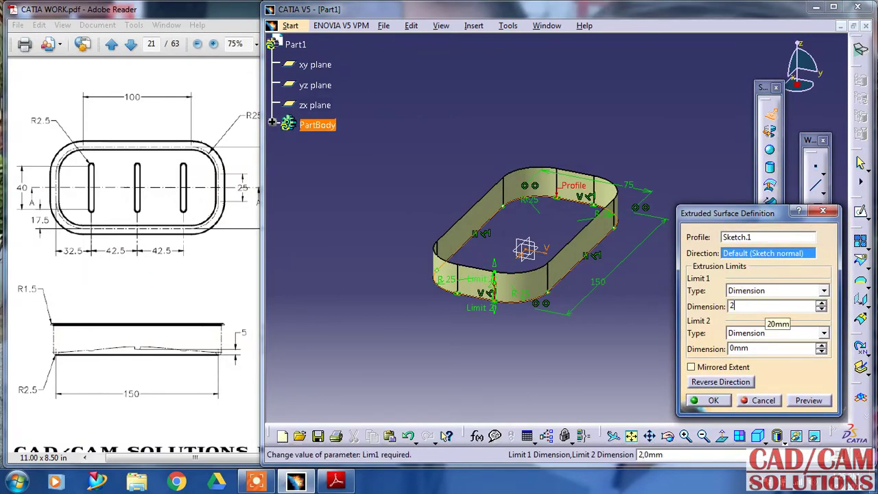
text(5)
key(Return)
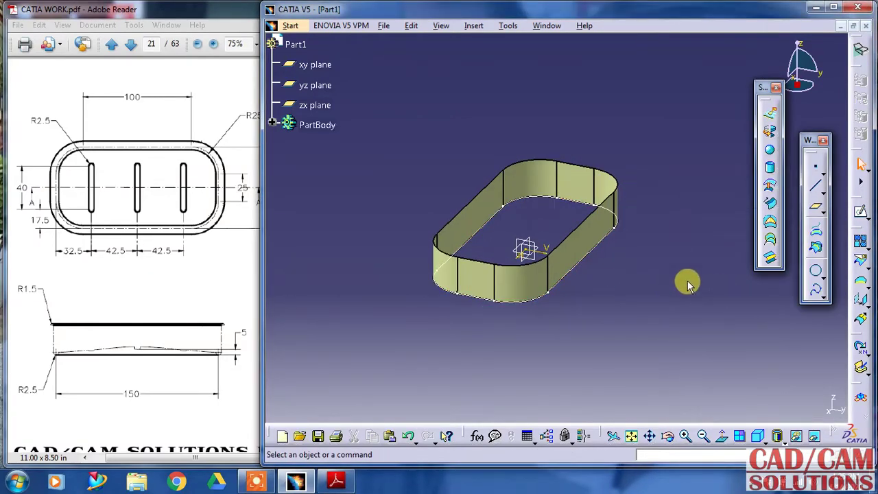
Rotate the wall surface and compare it against the PDF reference drawing
mouse_move(615, 314)
middle_down()
mouse_move(578, 327)
mouse_move(570, 309)
middle_up()
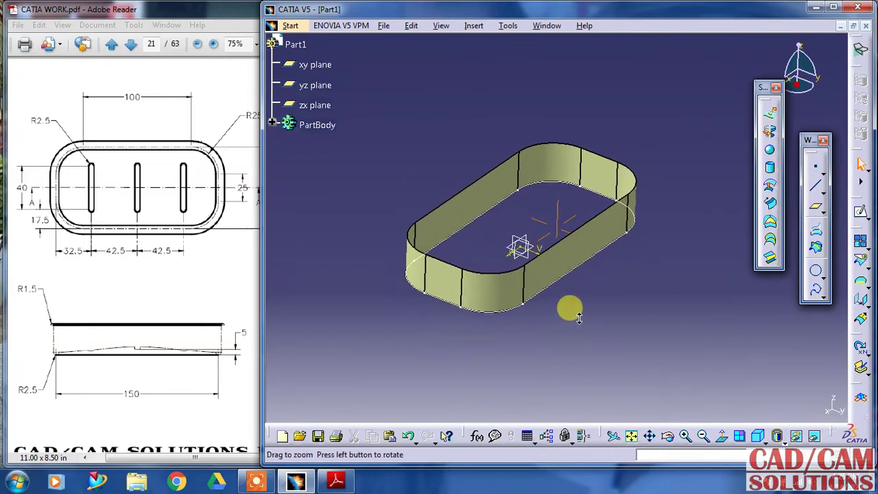
click(147, 290)
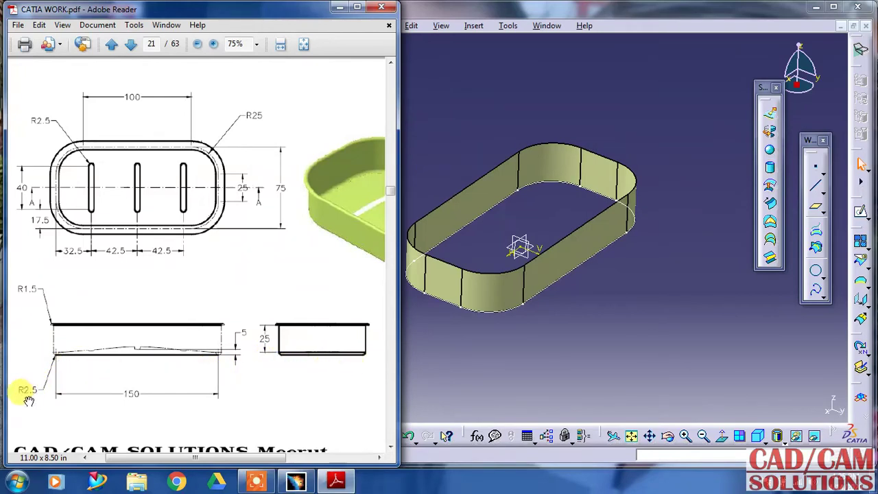
click(477, 352)
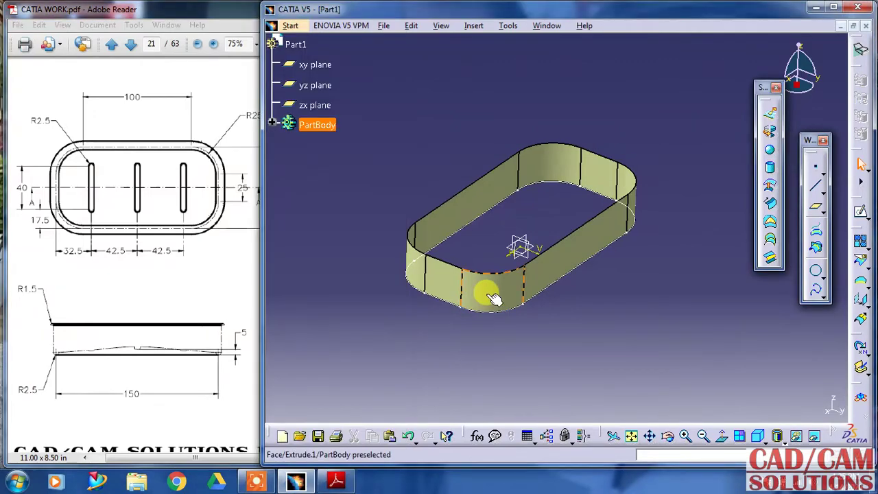
click(128, 384)
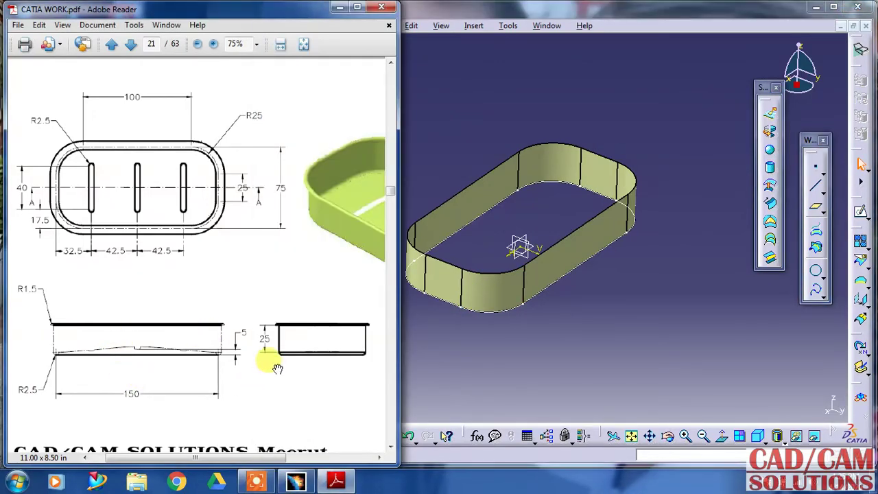
Change the Extrude.1 wall height to 27.5 mm
double_click(461, 292)
text(27.5)
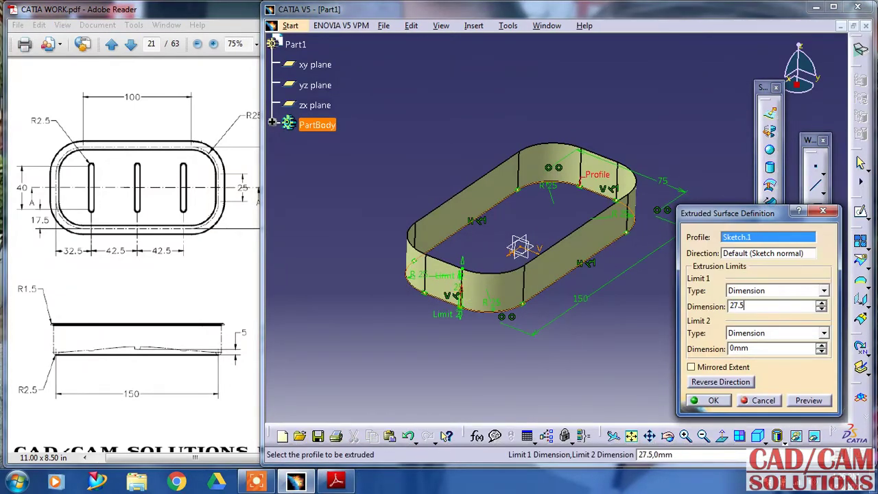
key(Return)
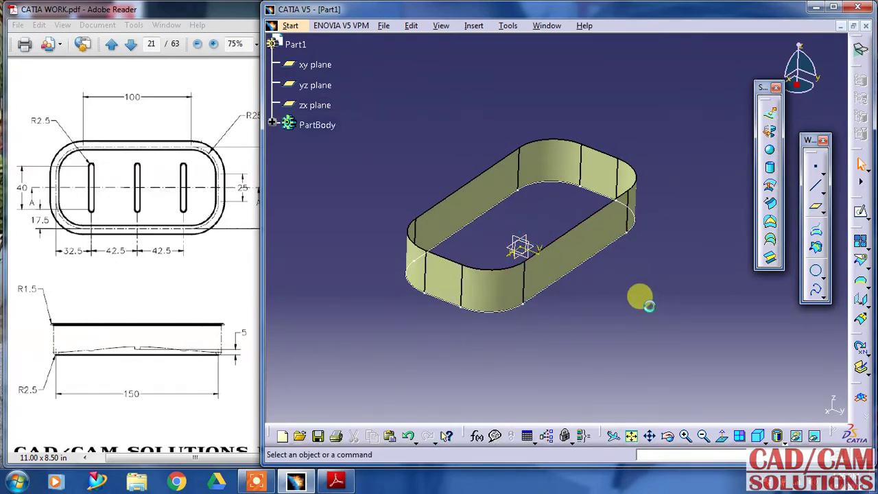
click(816, 168)
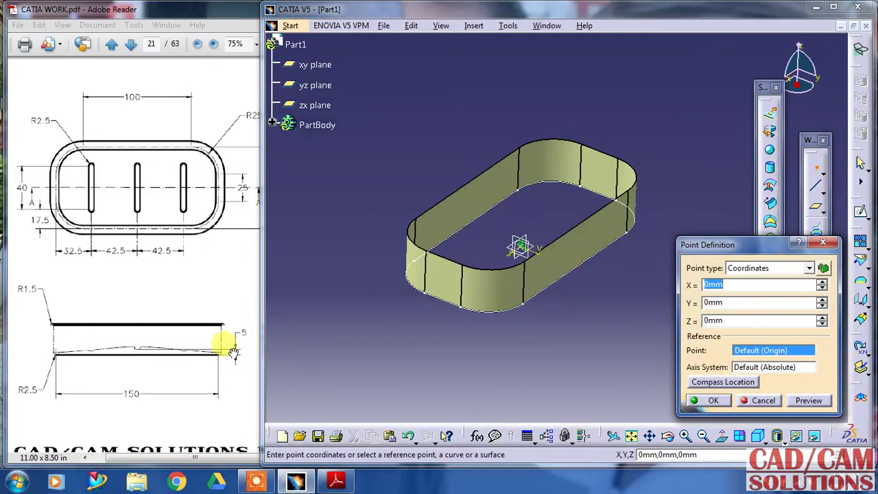
Create Point.1 at coordinates 0,0,0
key(Tab)
key(Tab)
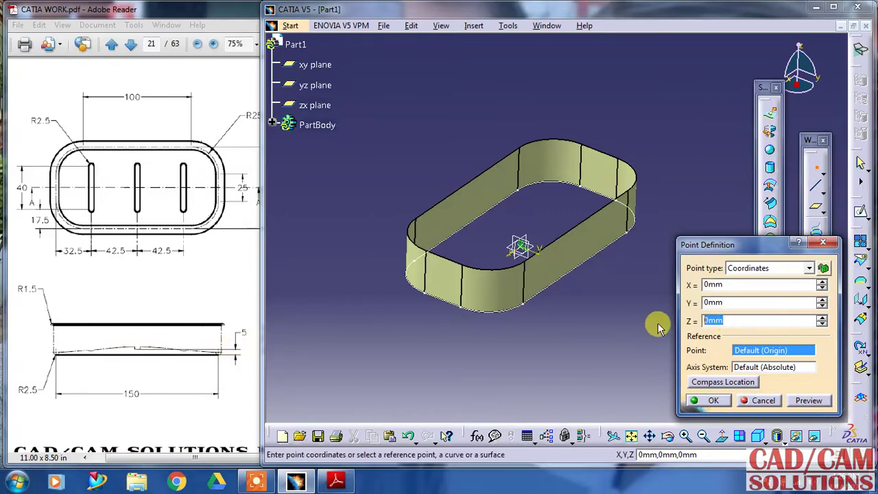
text(5)
key(Return)
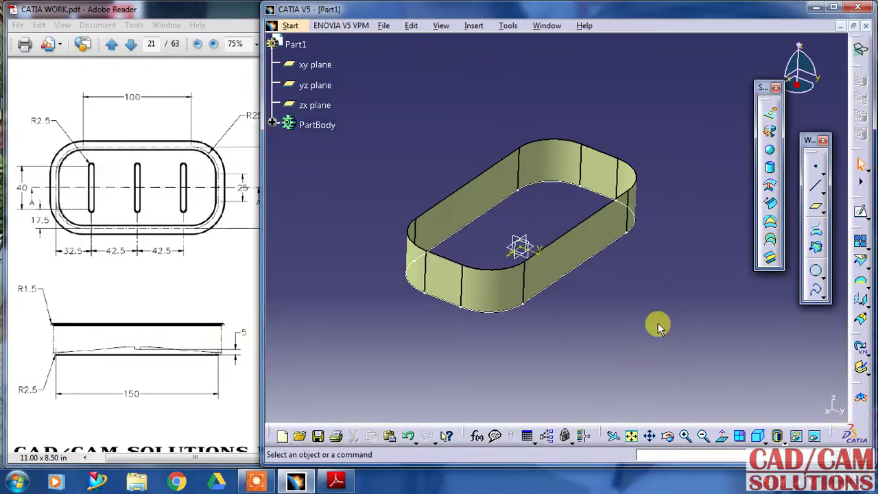
middle_drag(606, 317, 590, 332)
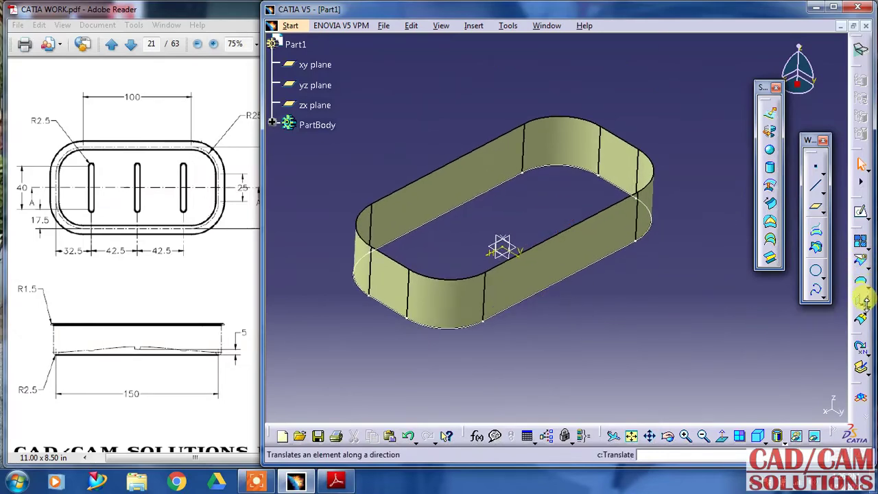
Fill the floor bounded by Sketch.1 so it passes through Point.1
click(771, 220)
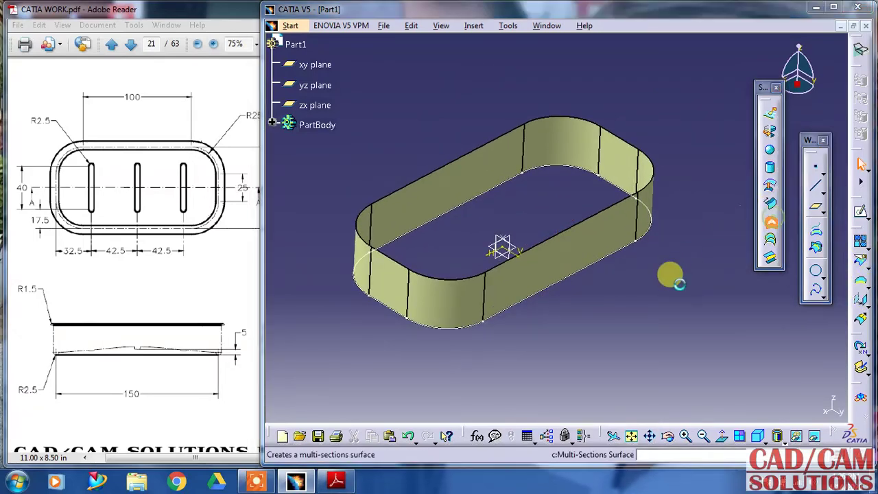
click(557, 168)
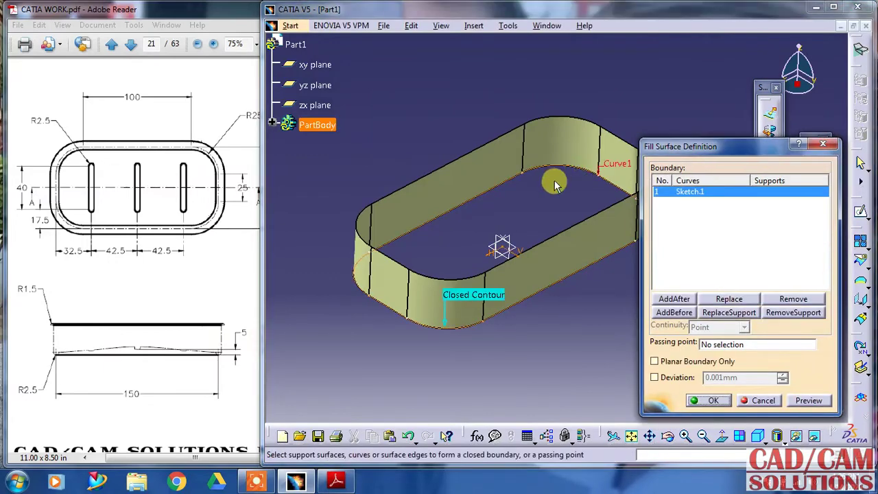
click(733, 345)
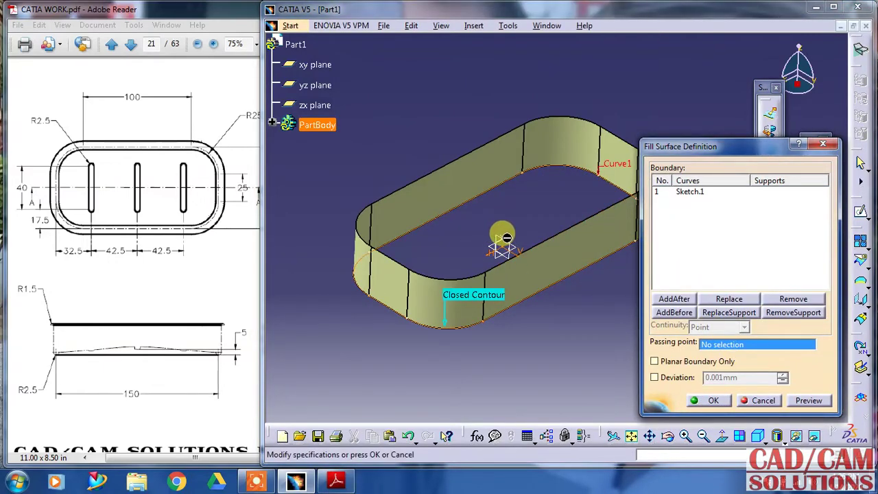
click(508, 241)
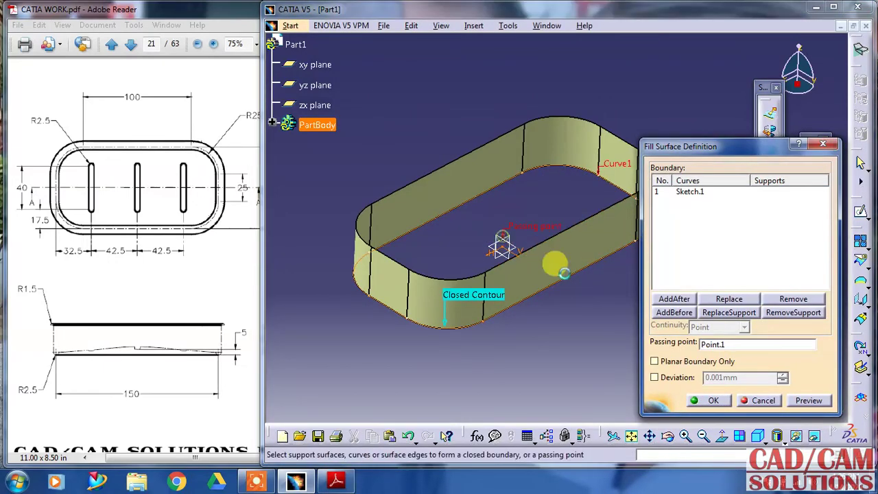
click(703, 402)
mouse_move(623, 296)
middle_down()
mouse_move(641, 382)
mouse_move(563, 249)
mouse_move(551, 84)
mouse_move(541, 86)
mouse_move(526, 111)
mouse_move(529, 106)
mouse_move(525, 247)
mouse_move(508, 368)
mouse_move(518, 311)
mouse_move(578, 247)
mouse_move(525, 187)
mouse_move(521, 298)
mouse_move(552, 327)
middle_up()
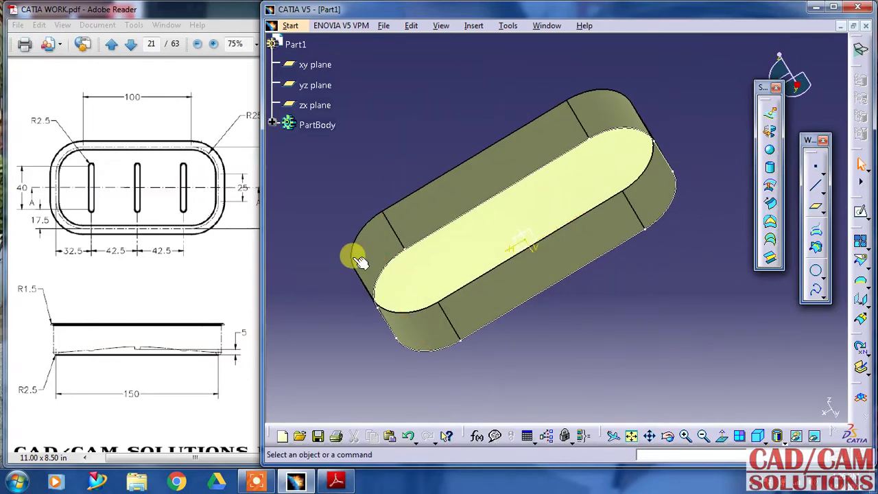
Start a new sketch on the zx plane with the wall profile in view
click(180, 271)
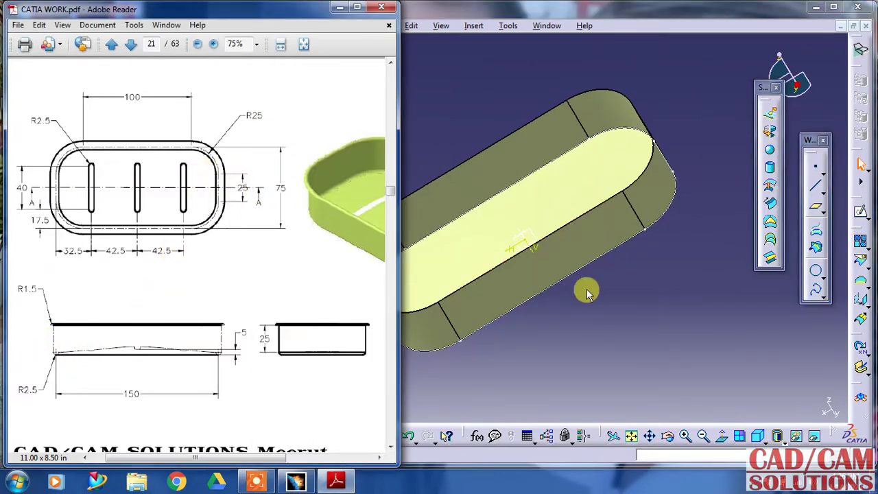
mouse_move(613, 254)
middle_down()
mouse_move(583, 205)
mouse_move(627, 222)
middle_up()
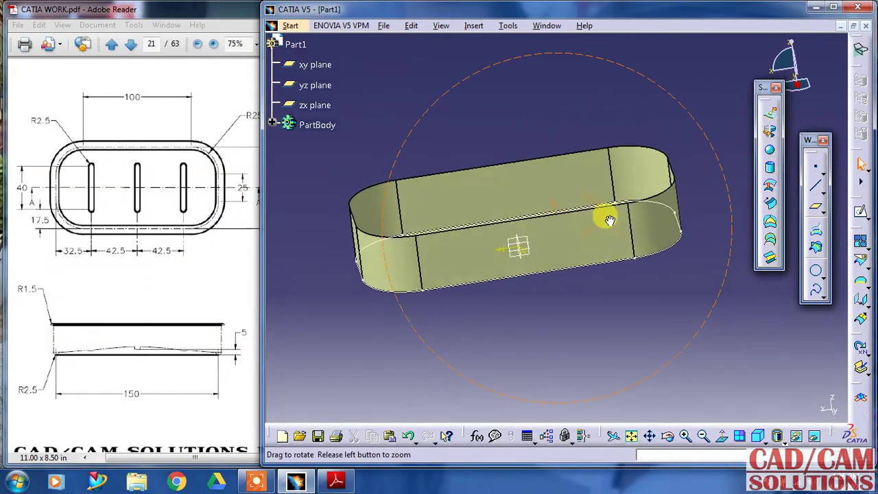
click(860, 211)
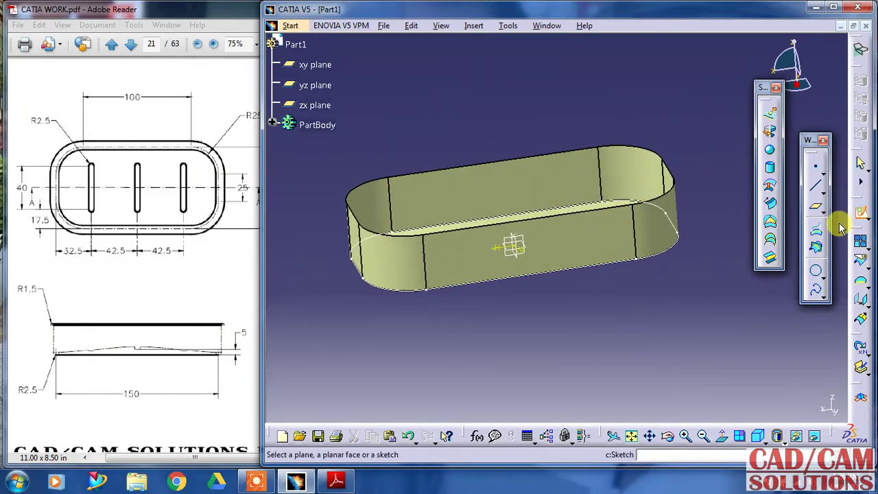
click(519, 233)
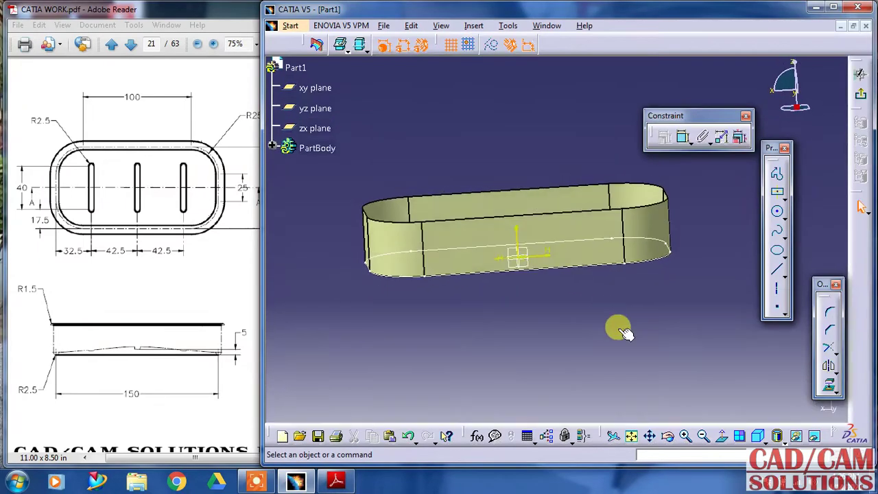
middle_drag(693, 205, 486, 264)
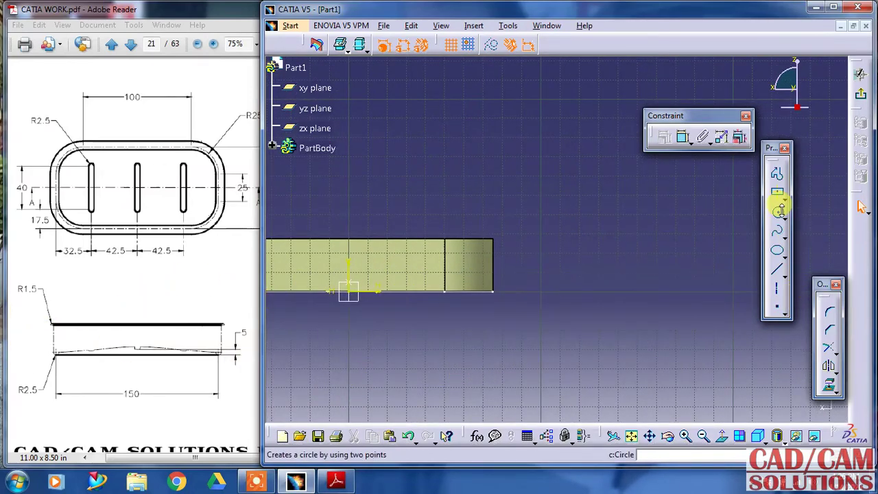
Draw a three-point arc beside the wall top and constrain its radius to 1.5 mm
click(783, 213)
click(845, 221)
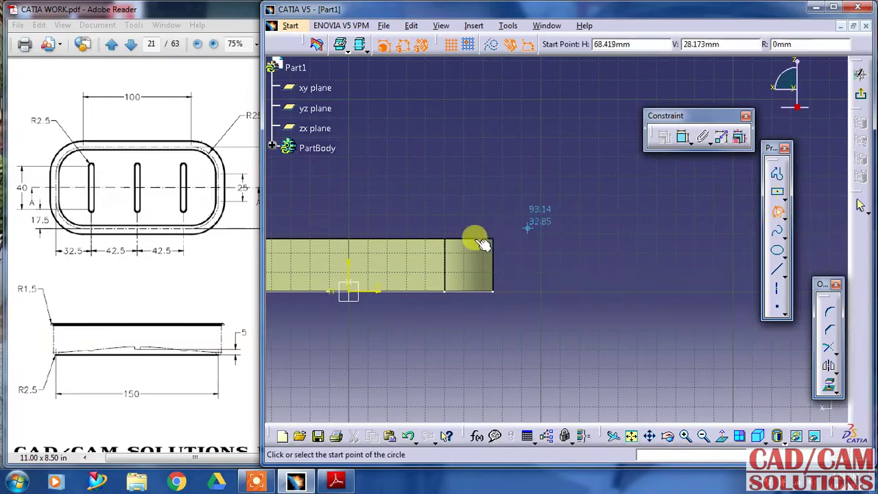
click(517, 242)
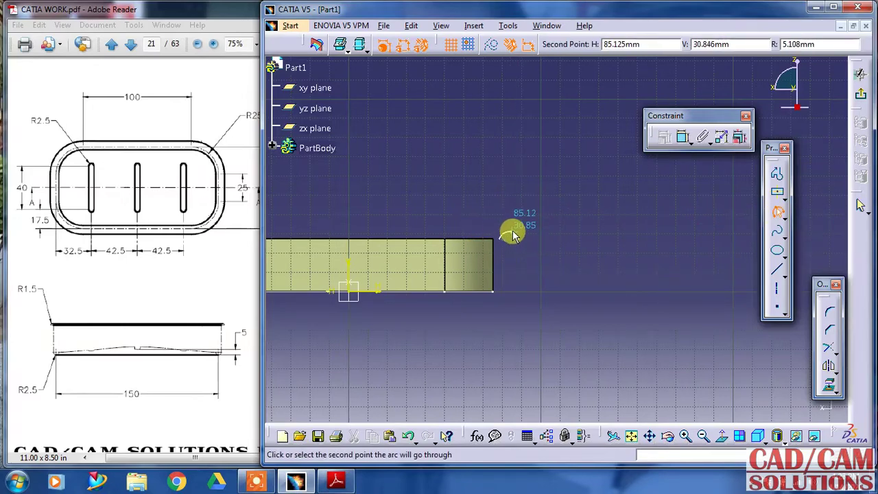
click(511, 233)
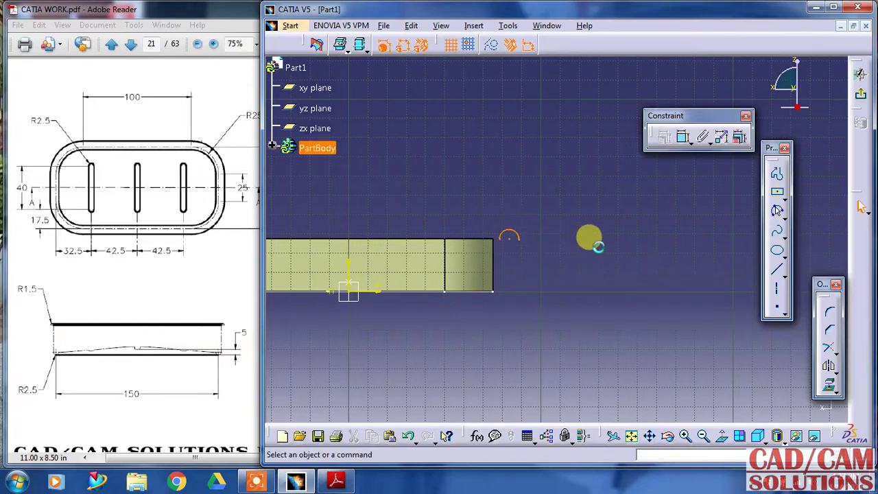
click(679, 136)
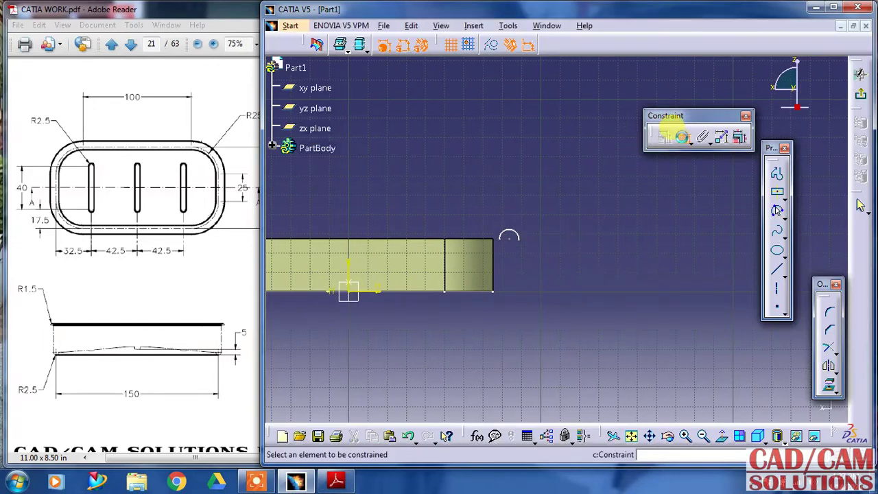
click(513, 231)
click(533, 219)
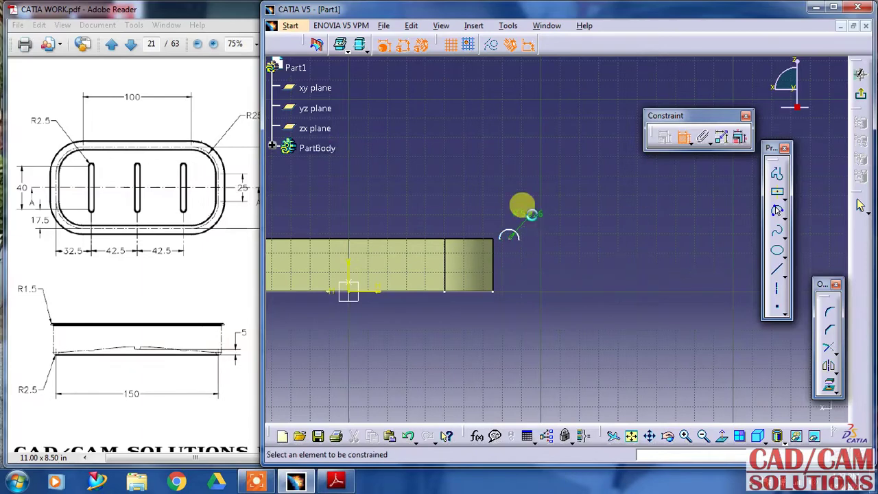
double_click(533, 219)
text(1.5)
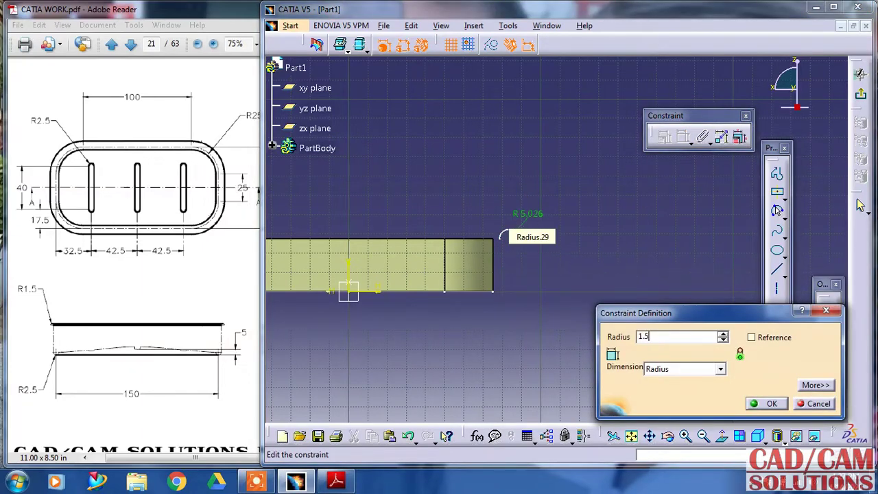
key(Return)
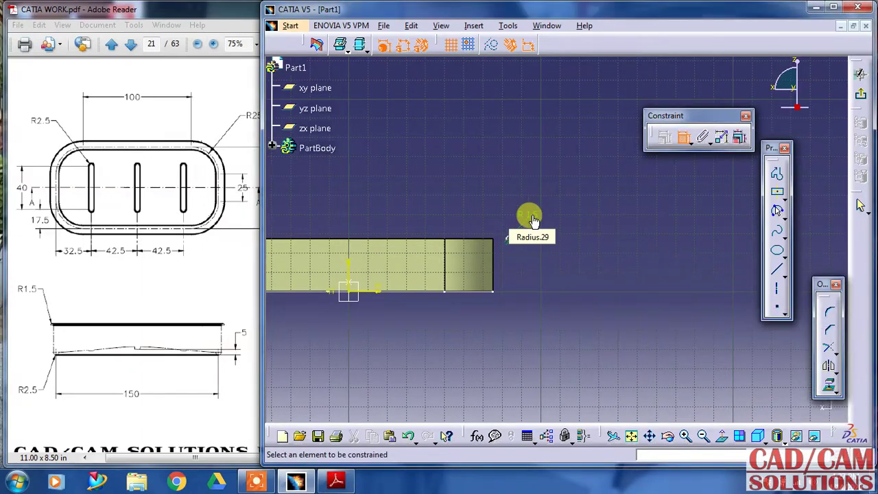
click(683, 137)
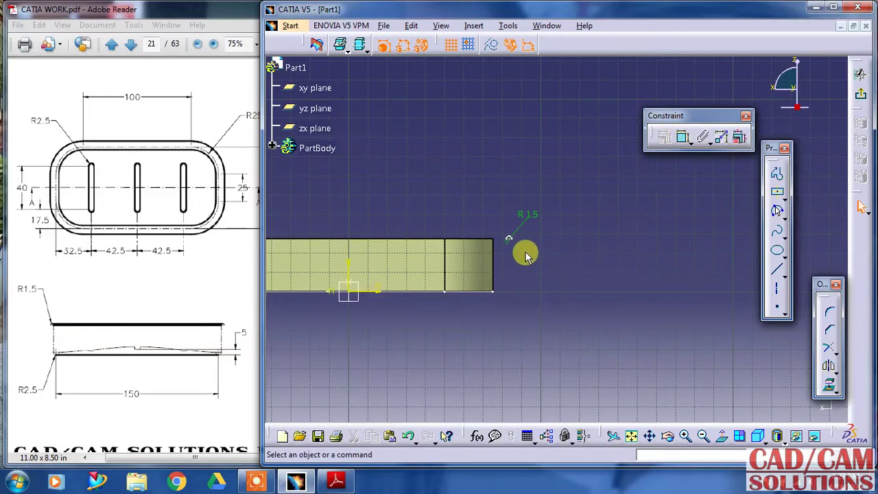
middle_drag(525, 255, 505, 151)
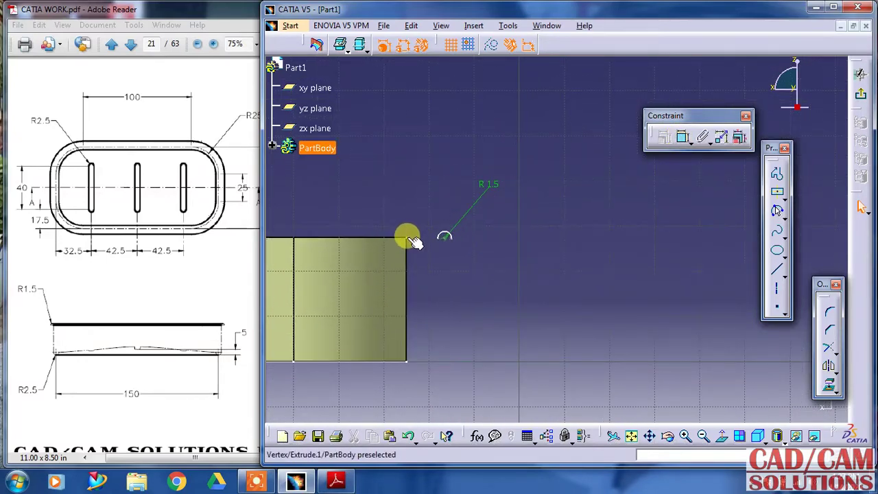
Make the arc's point coincident with the wall's top corner
click(412, 240)
ctrl+click(443, 237)
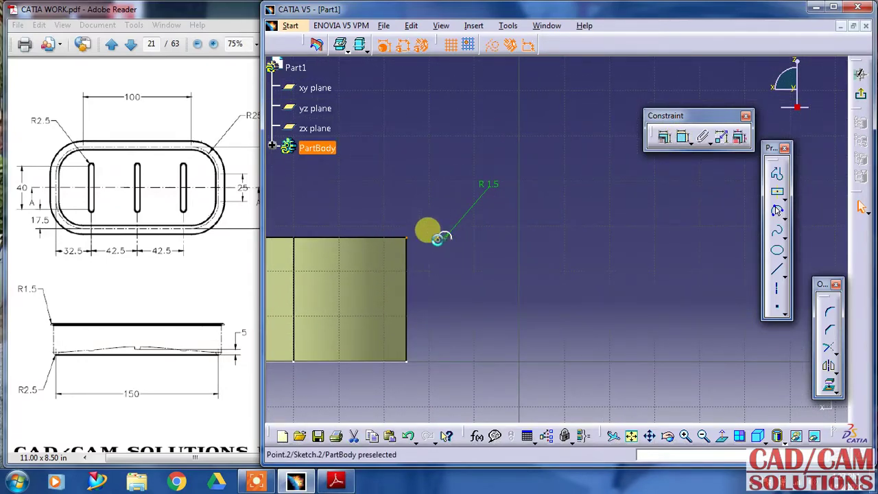
click(664, 137)
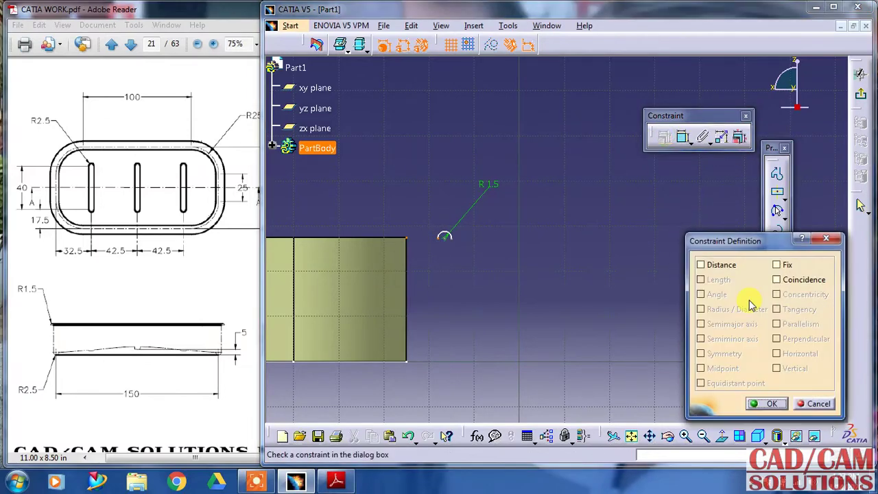
click(796, 282)
click(765, 405)
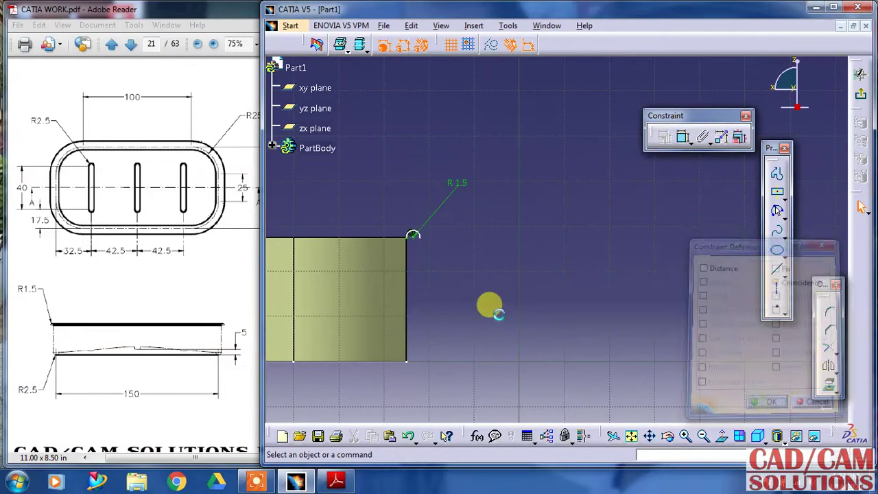
mouse_move(490, 308)
middle_down()
mouse_move(381, 262)
mouse_move(597, 255)
middle_up()
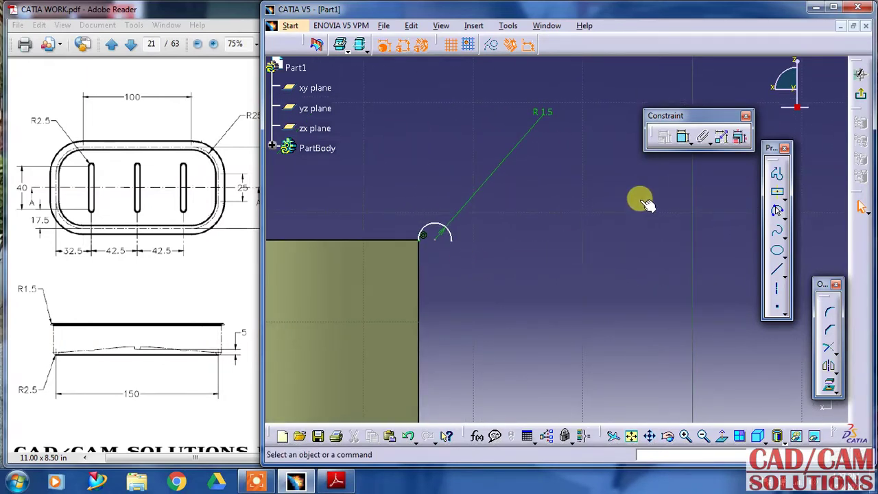
Draw an axis at the wall's top corner and constrain it horizontal
click(776, 286)
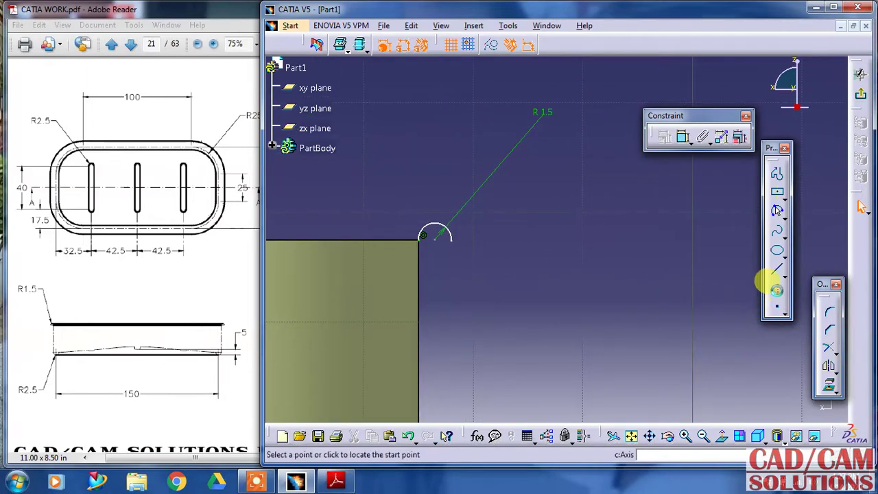
click(422, 240)
click(434, 237)
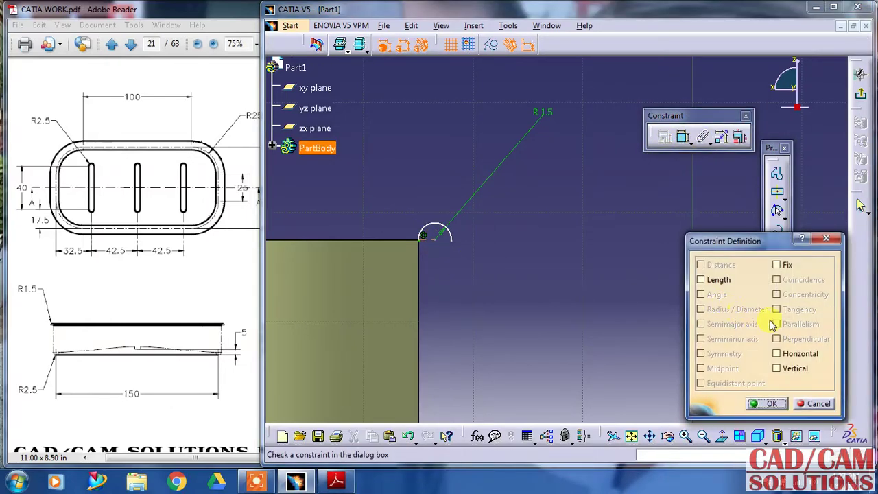
click(776, 353)
click(754, 403)
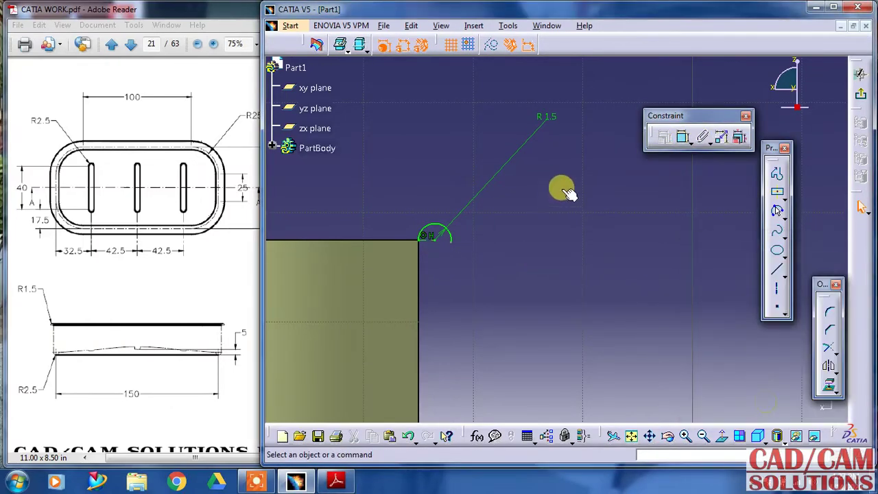
middle_drag(553, 190, 731, 153)
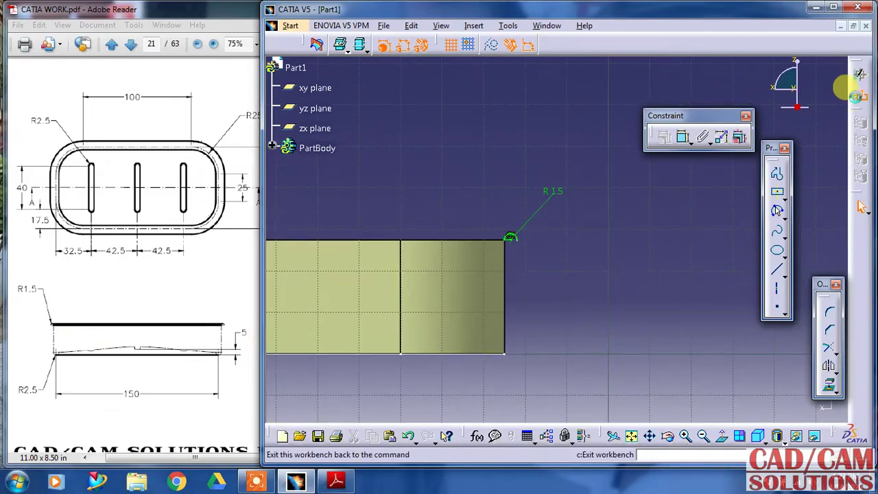
Exit the R1.5 arc sketch to 3D, trying a sweep along the wall's top edge but cancelling it
click(860, 76)
mouse_move(711, 179)
middle_down()
mouse_move(467, 114)
mouse_move(482, 136)
middle_up()
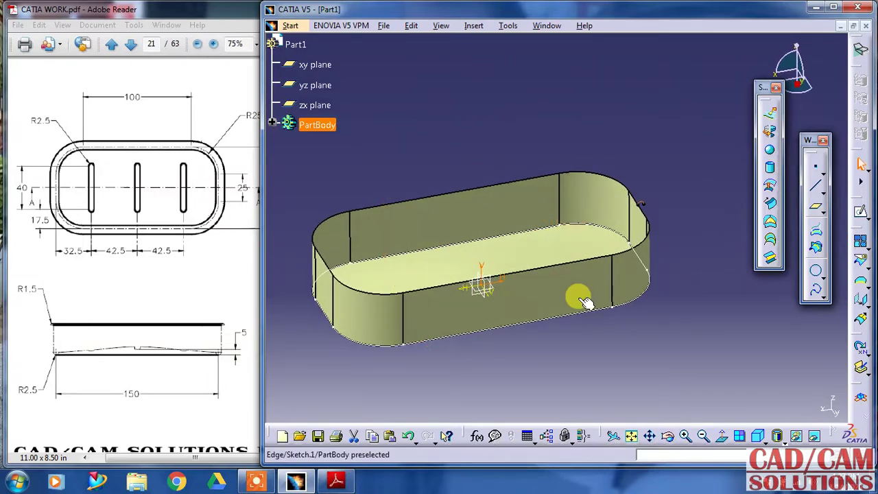
click(769, 203)
middle_drag(489, 238, 377, 231)
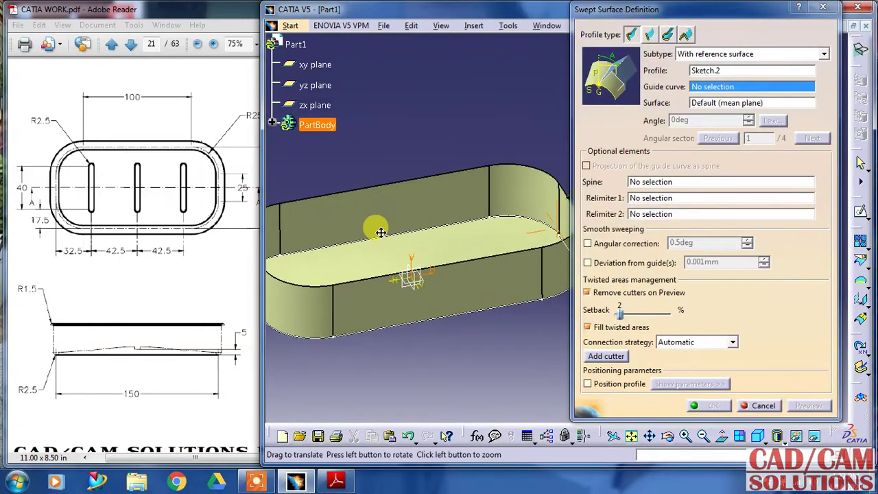
click(514, 230)
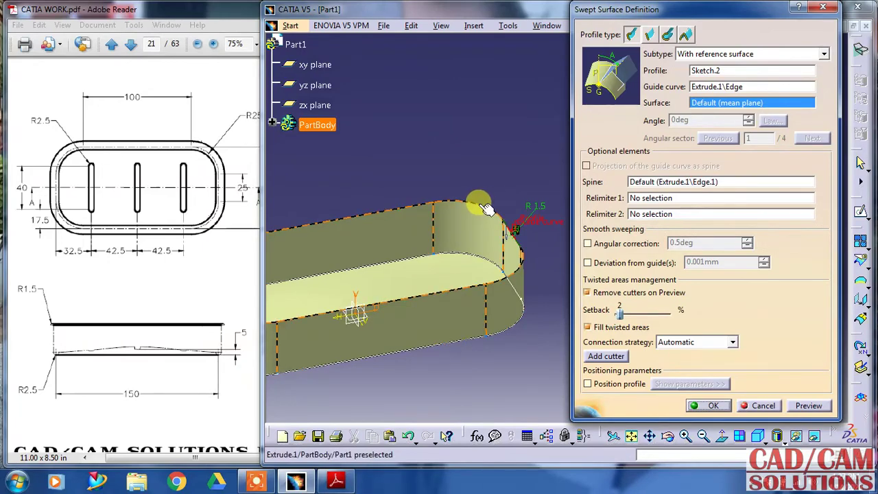
click(757, 405)
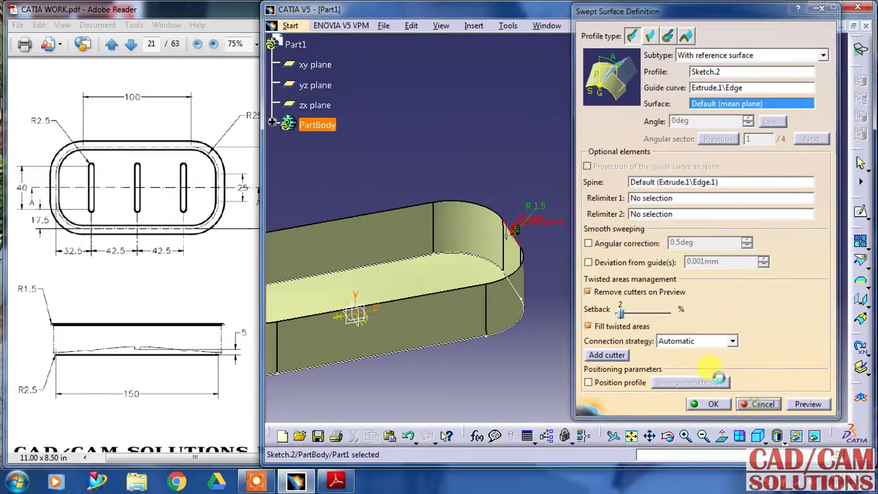
middle_drag(583, 288, 670, 264)
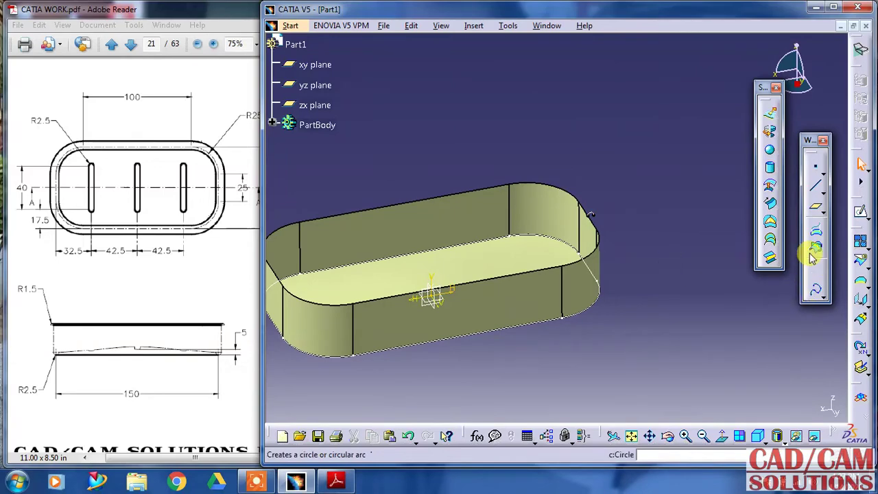
Extract the top edge of the walls as a boundary curve (Boundary.1)
click(860, 278)
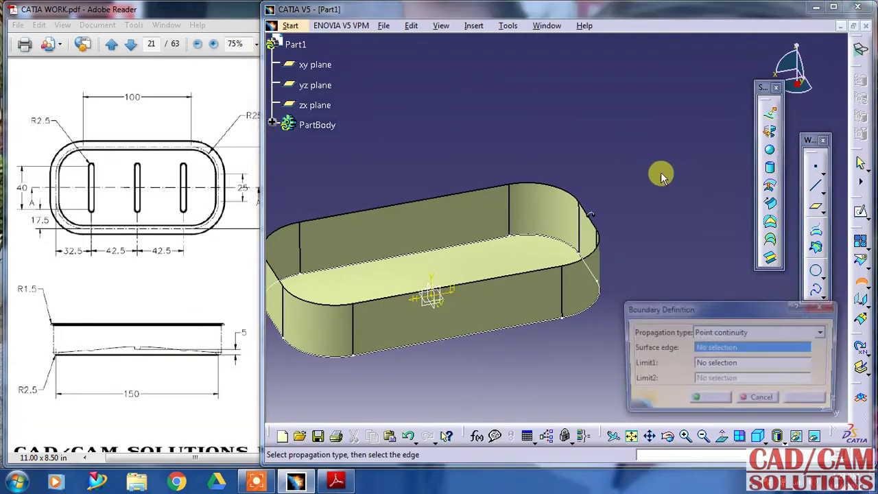
click(554, 187)
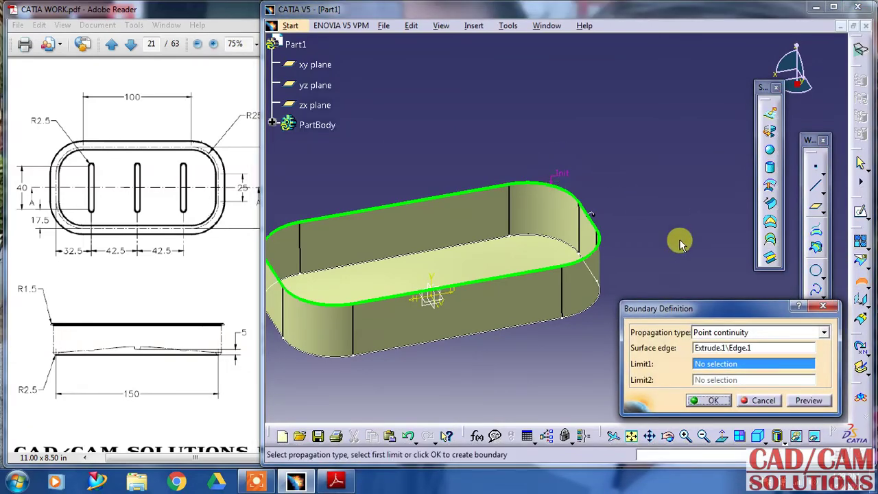
click(703, 402)
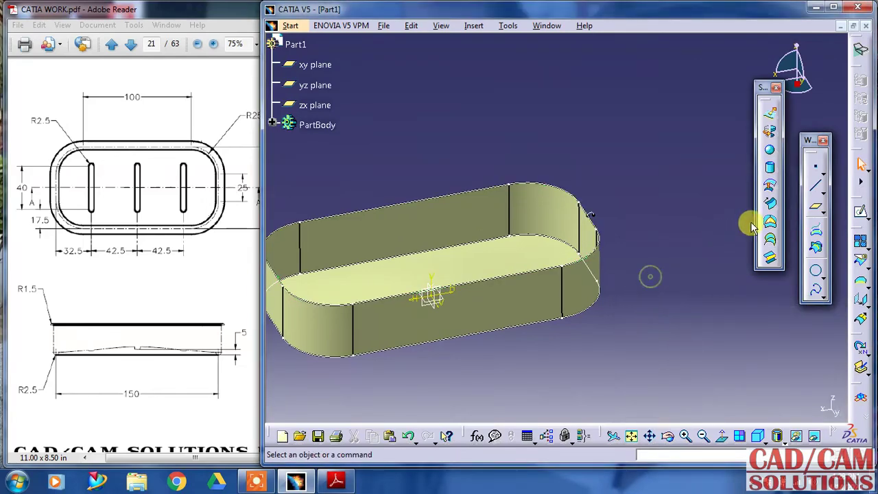
Sweep the Sketch.2 rim profile along Boundary.1 to form the rounded rim surface
click(770, 206)
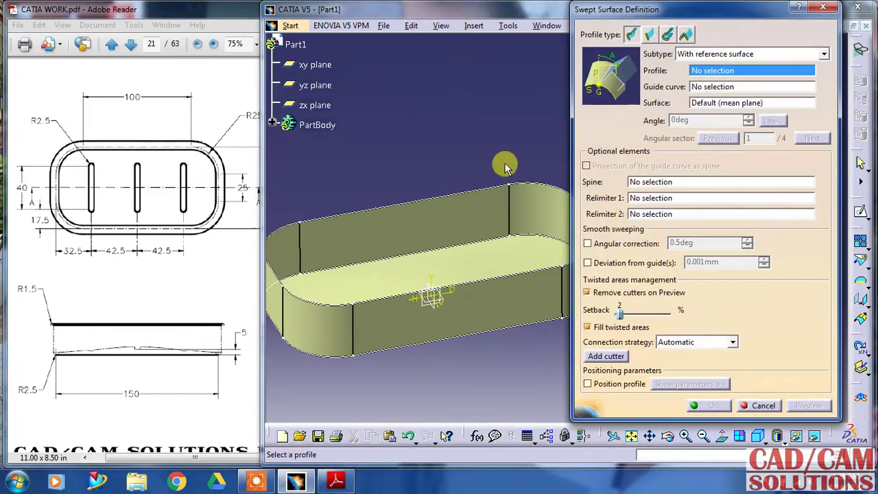
middle_drag(505, 164, 367, 164)
click(461, 229)
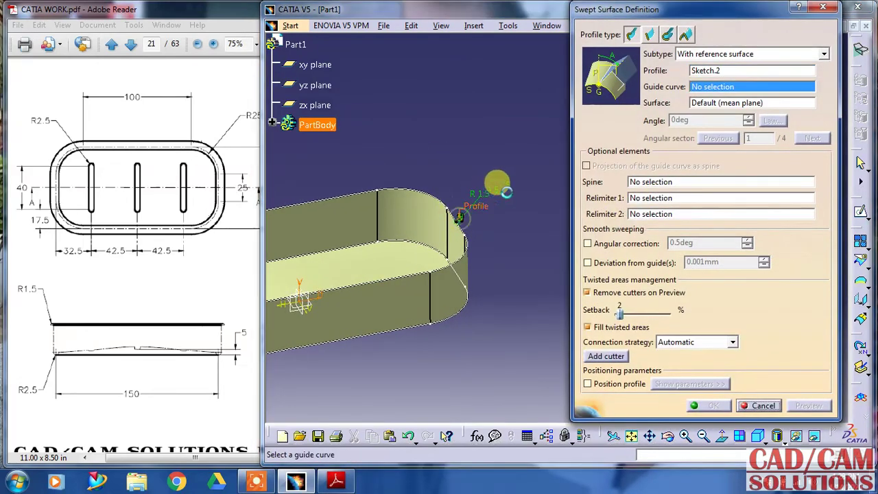
click(441, 198)
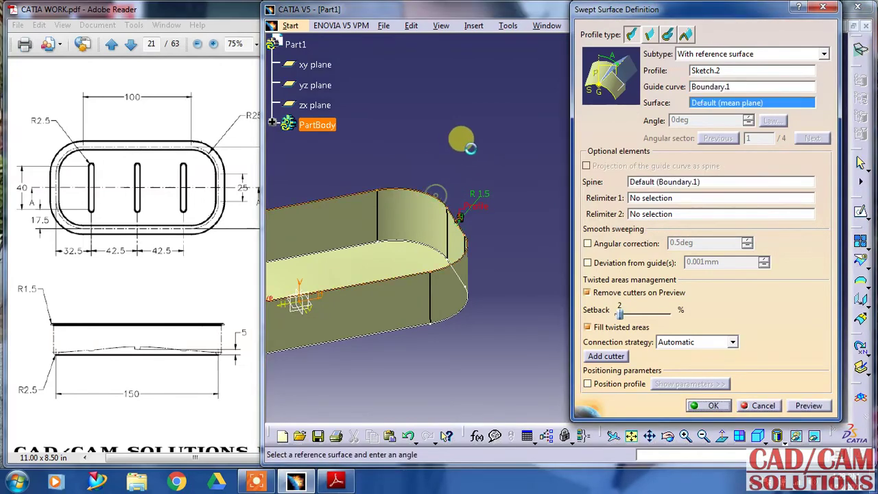
click(806, 406)
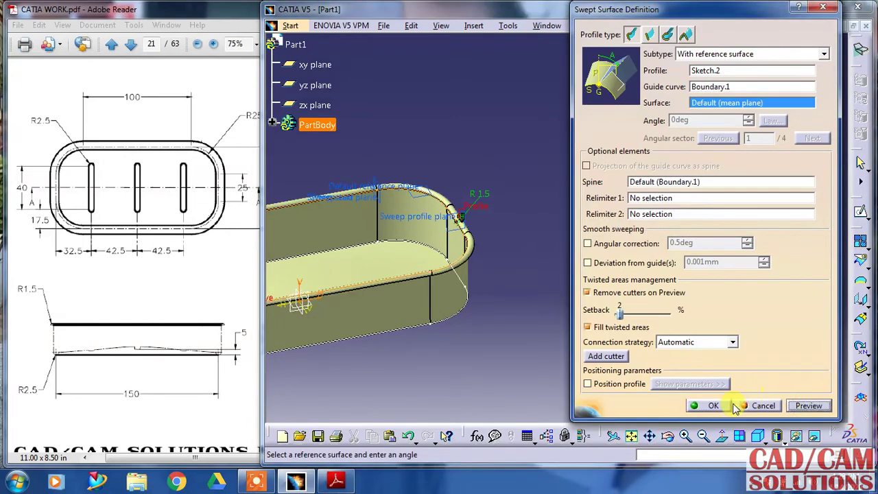
click(701, 406)
mouse_move(453, 343)
middle_down()
mouse_move(721, 313)
mouse_move(672, 239)
middle_up()
Hide Sketch.2, Boundary.1 and Sketch.1 so only the wall, floor and rim surfaces show
right_click(677, 203)
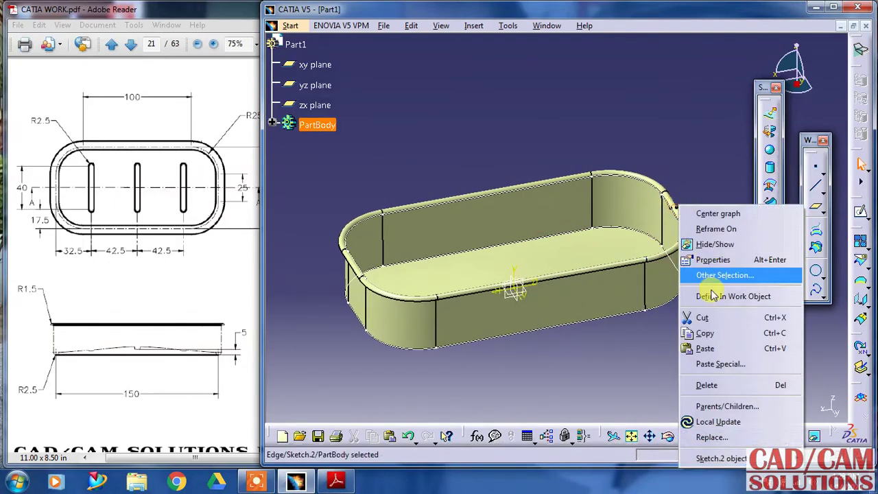
click(713, 245)
right_click(644, 183)
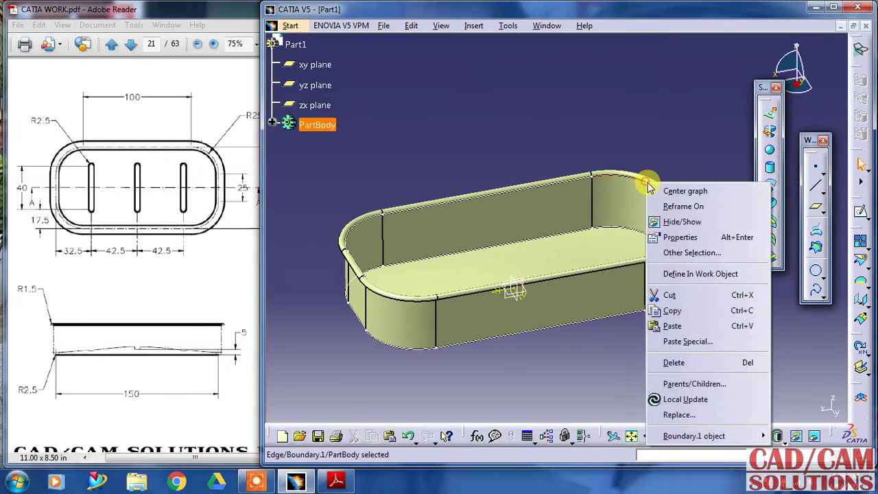
click(675, 225)
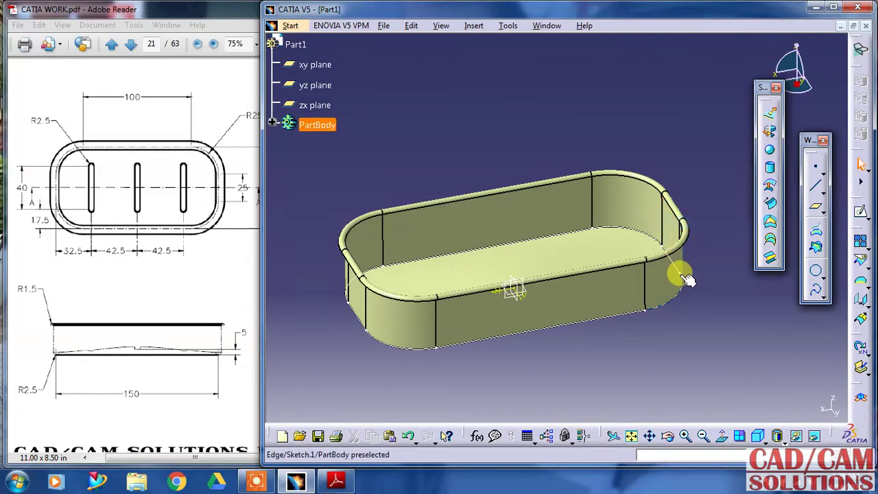
right_click(675, 271)
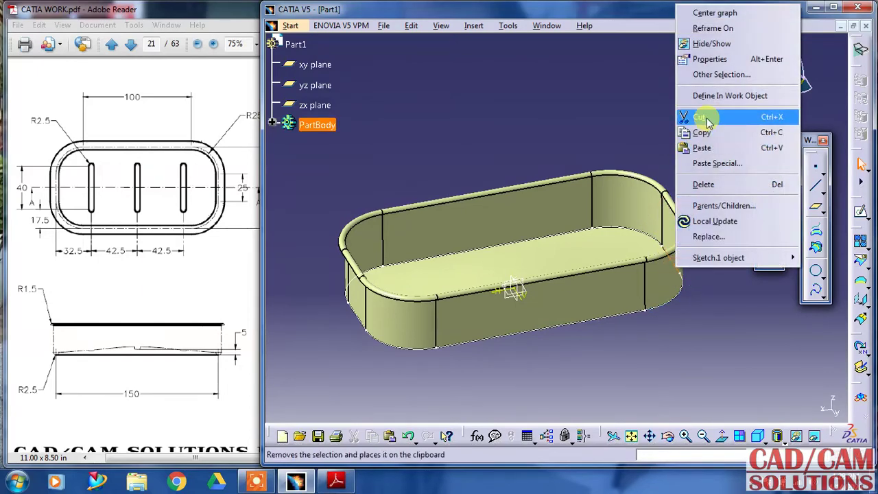
click(715, 43)
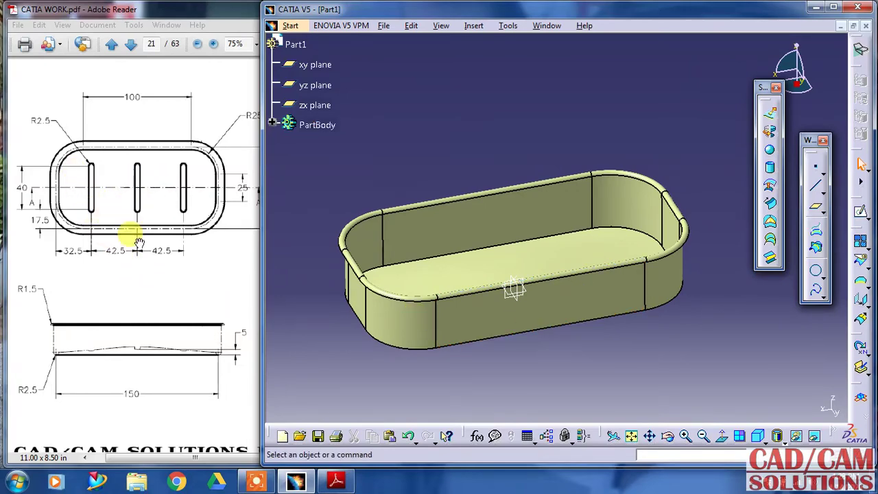
On a new xy-plane sketch, draw a vertical elongated slot at the floor's left with 2.5 mm end radius
mouse_move(567, 96)
middle_down()
mouse_move(542, 159)
mouse_move(550, 245)
middle_up()
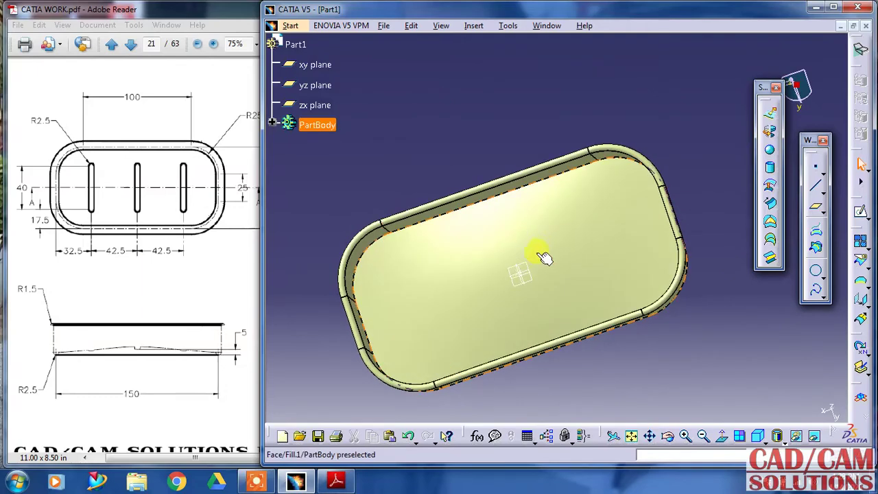
click(858, 212)
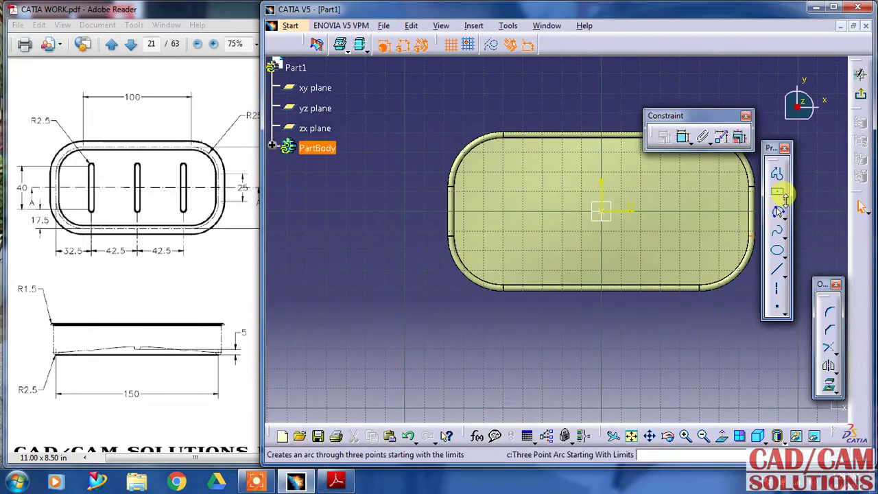
click(783, 196)
click(775, 205)
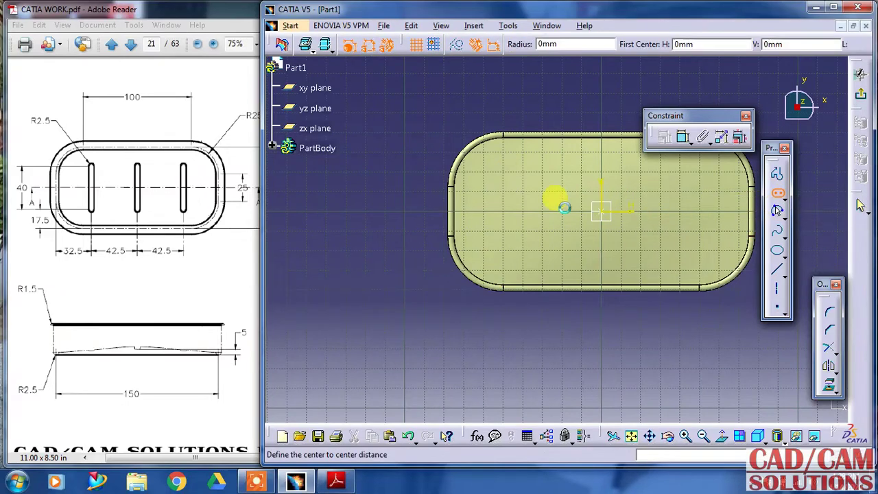
click(508, 180)
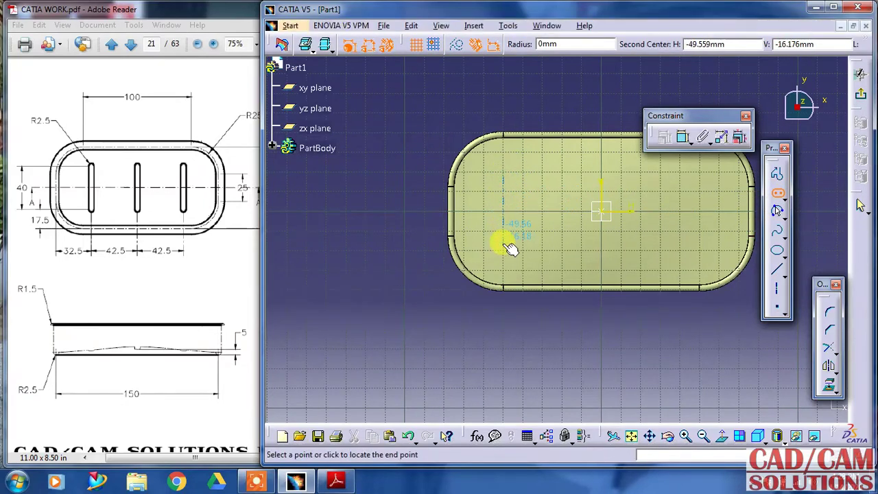
click(508, 243)
click(511, 234)
middle_drag(519, 308, 488, 292)
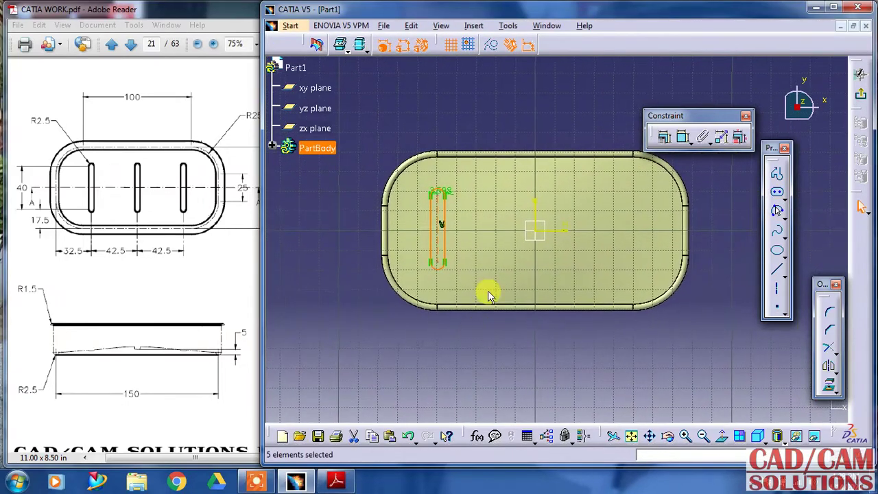
double_click(444, 188)
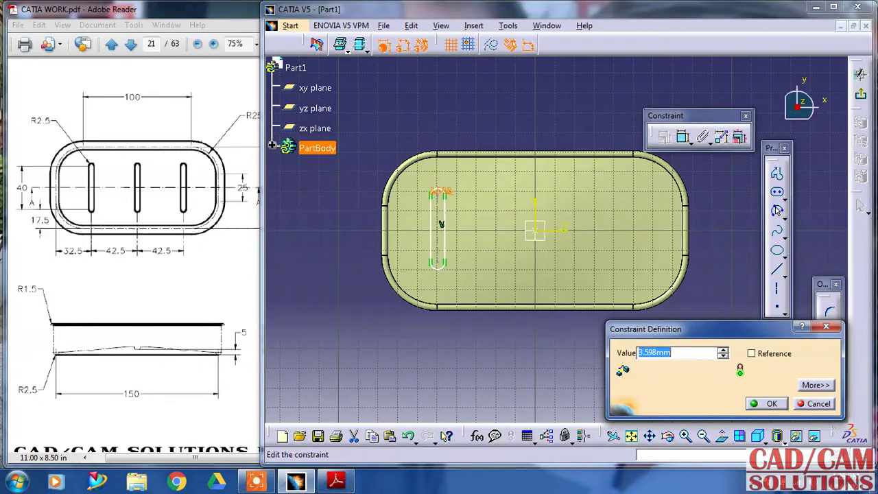
key(Return)
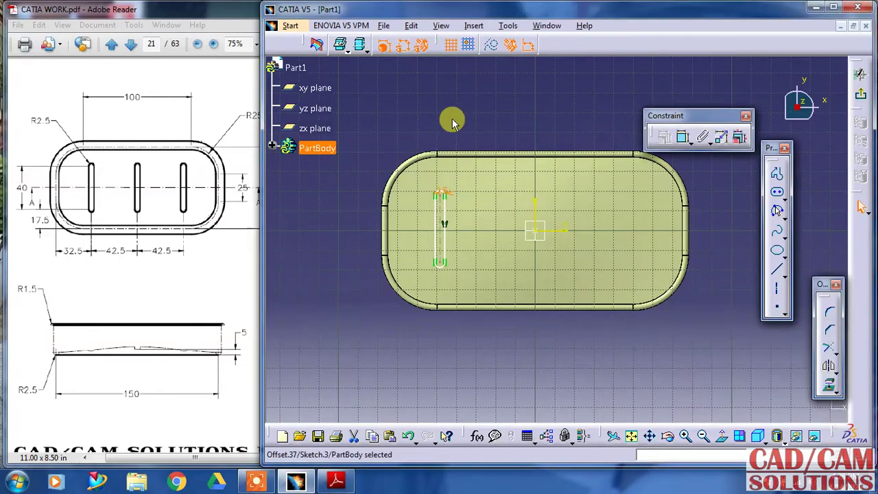
Dimension the slot's straight side to a length of 40 mm
click(519, 381)
click(683, 137)
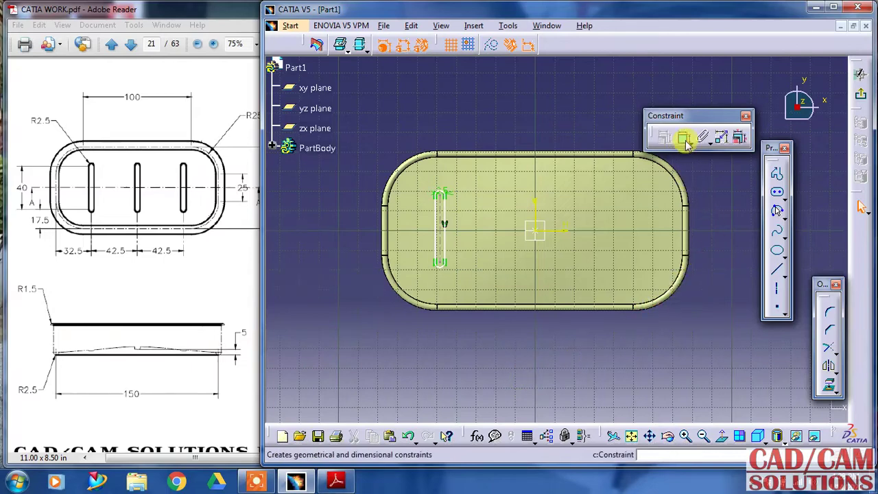
click(444, 233)
click(318, 223)
double_click(325, 226)
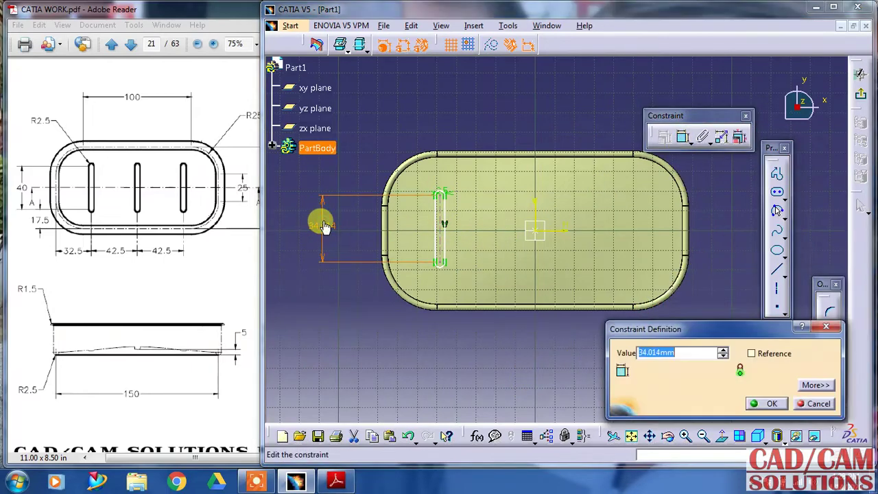
text(40)
key(Return)
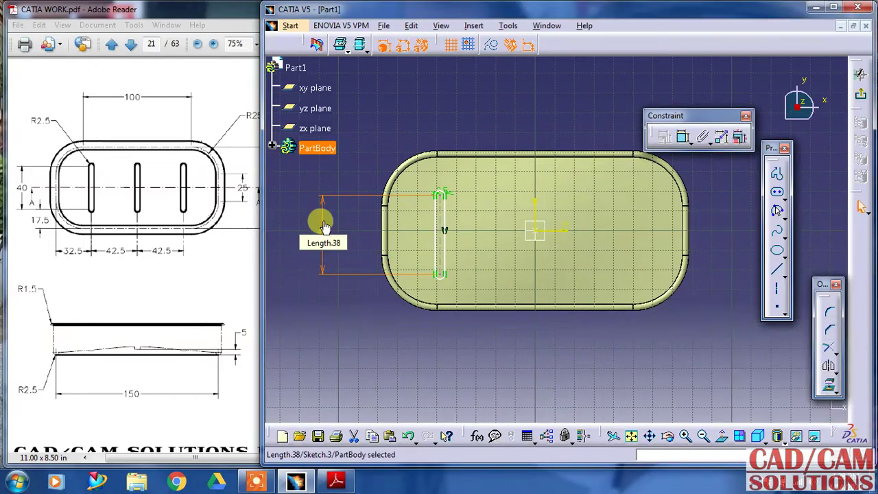
Constrain the slot's top point 20 mm from the horizontal axis
click(682, 137)
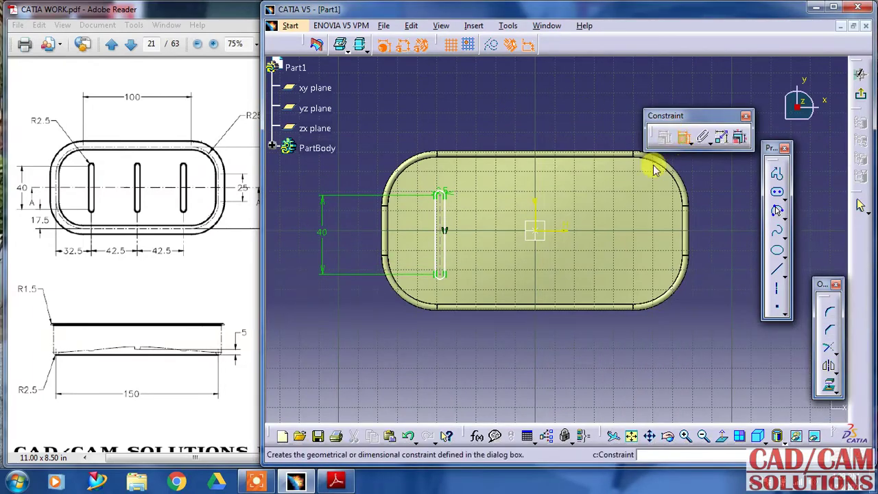
click(543, 230)
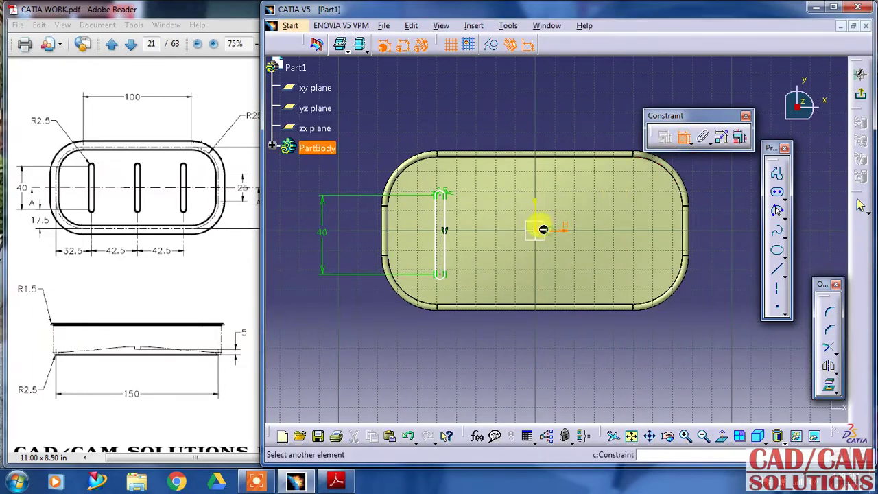
click(445, 198)
click(347, 180)
double_click(348, 181)
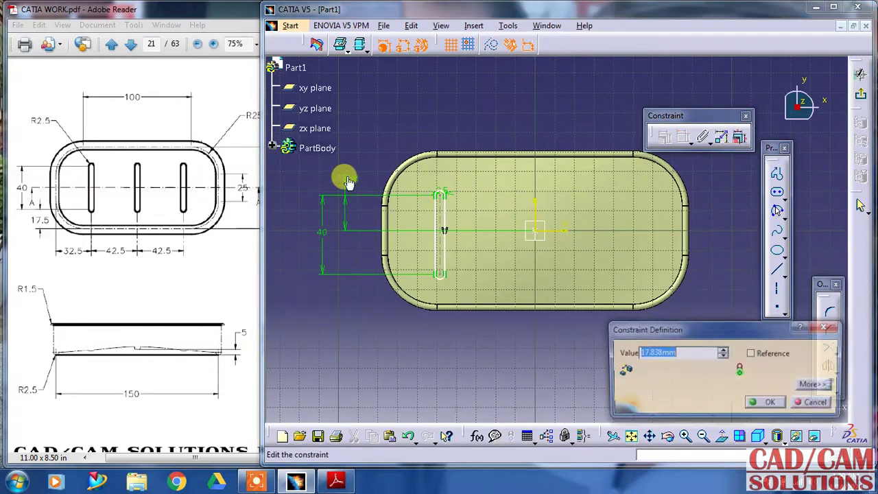
key(Return)
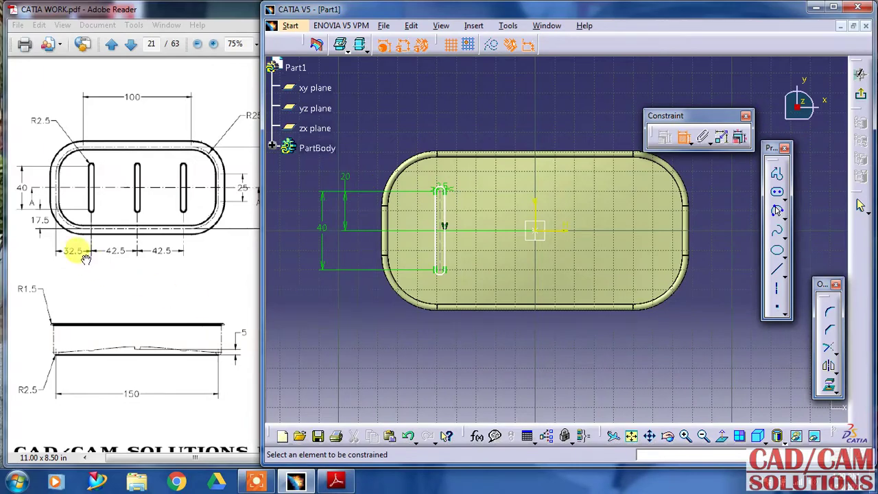
Locate the slot 32.5 mm from the floor's left edge
click(386, 245)
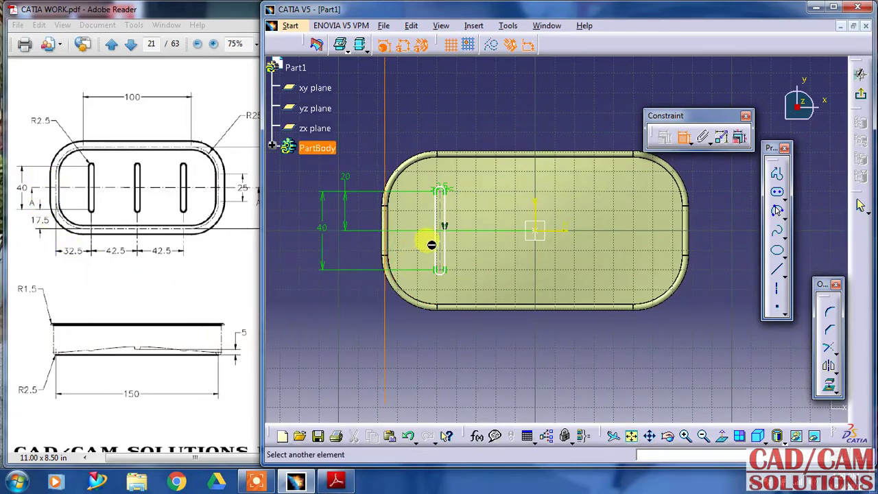
click(443, 248)
click(409, 335)
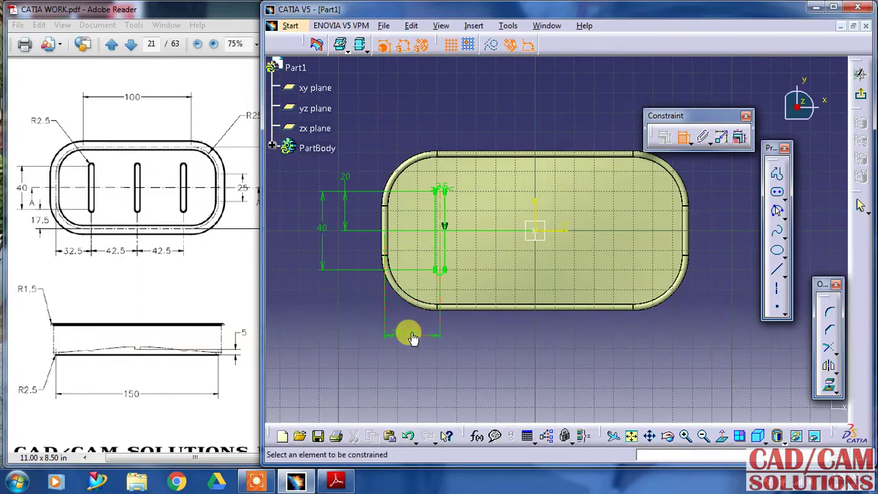
double_click(407, 332)
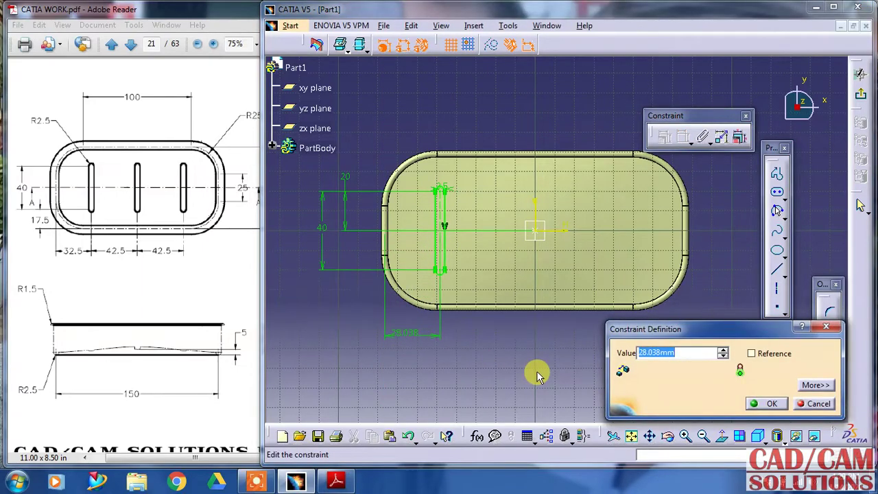
text(32.5)
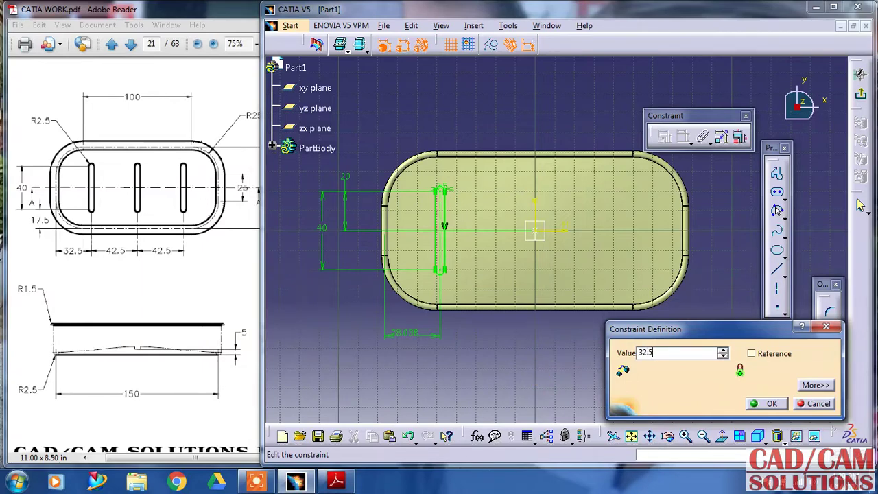
key(Return)
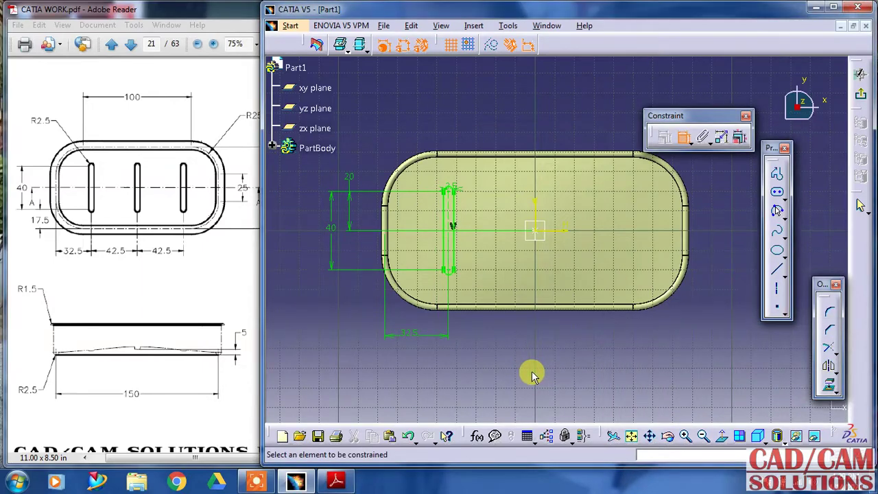
click(682, 136)
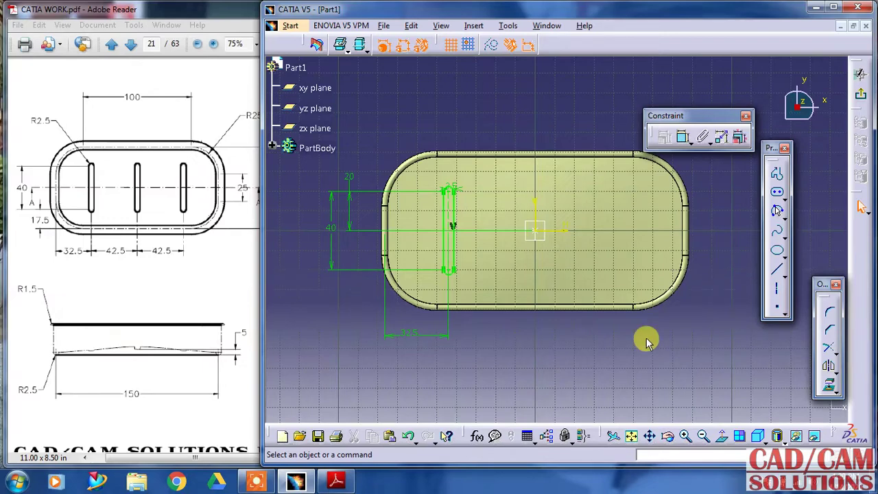
click(430, 125)
Translate a duplicate of the left slot 42.5 mm to the right, keeping its constraints
drag(435, 130, 469, 291)
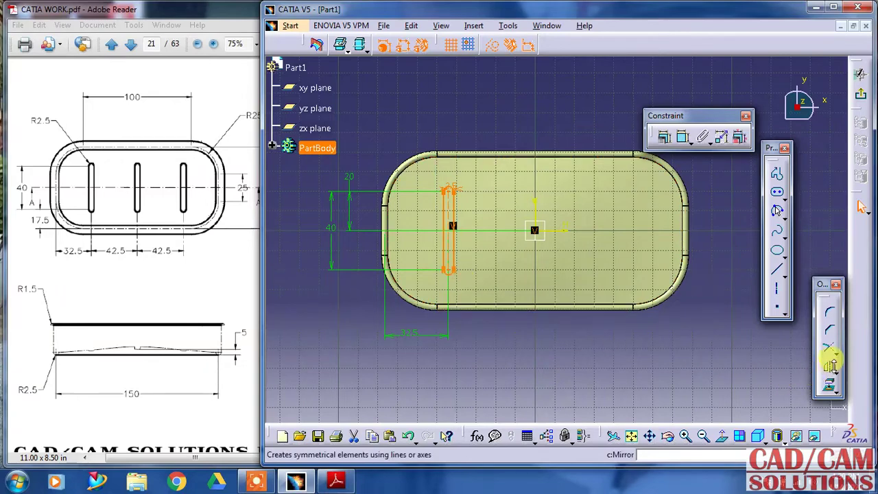
click(833, 371)
click(810, 378)
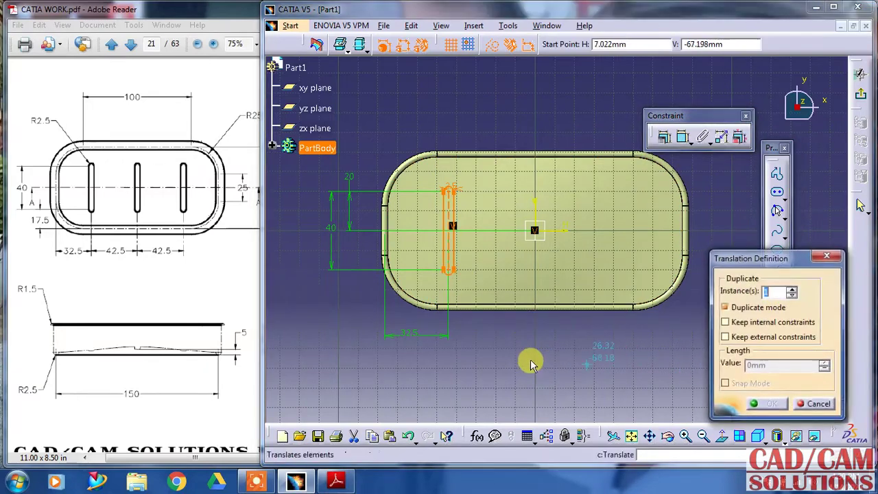
click(736, 339)
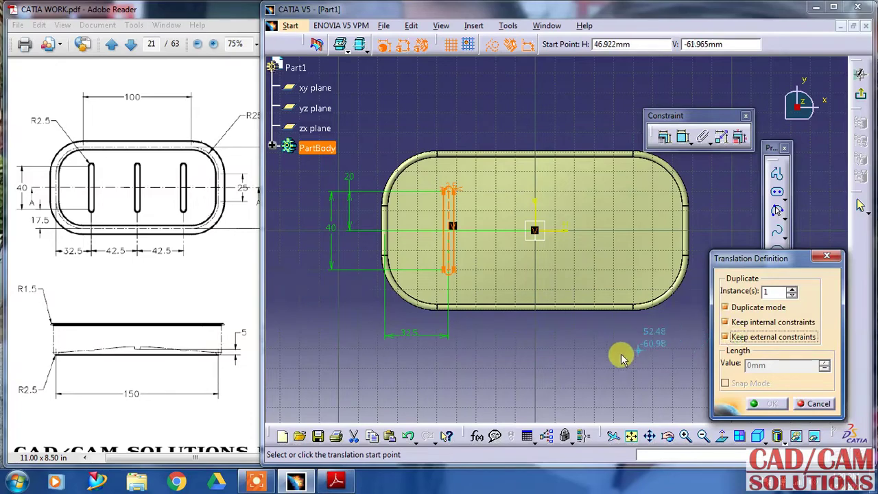
click(456, 273)
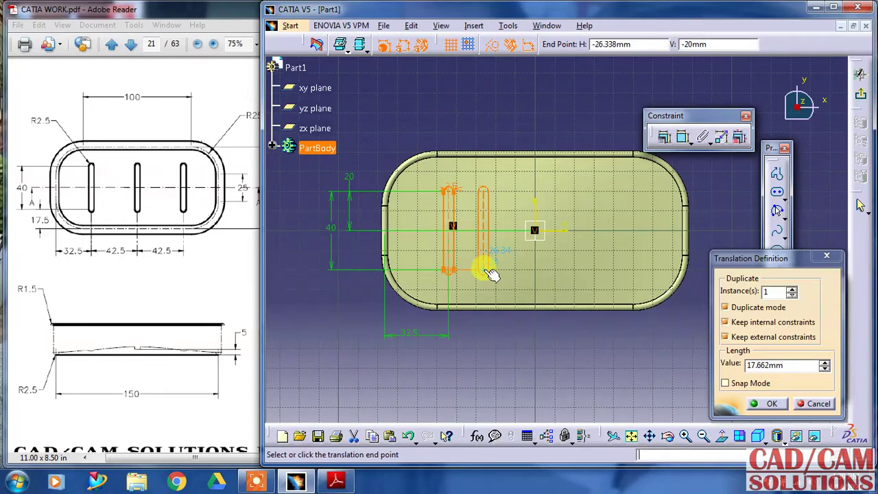
key(Tab)
key(Tab)
double_click(776, 365)
text(42.5)
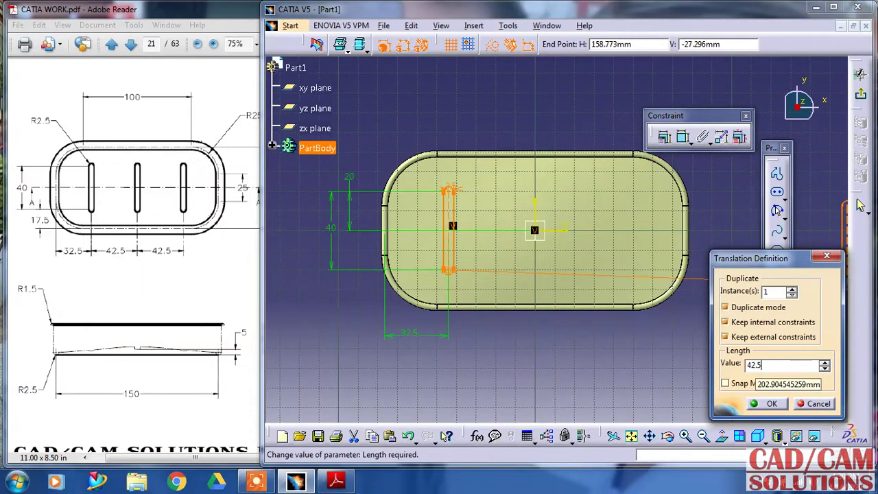
key(Return)
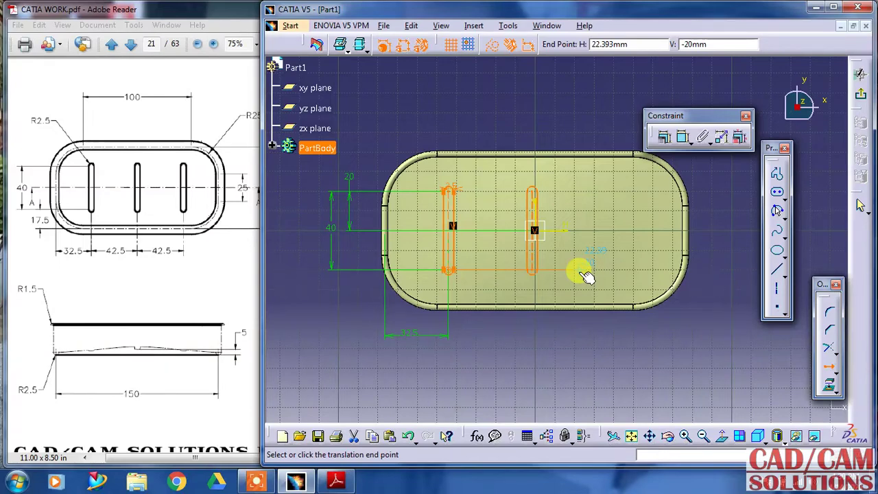
click(587, 276)
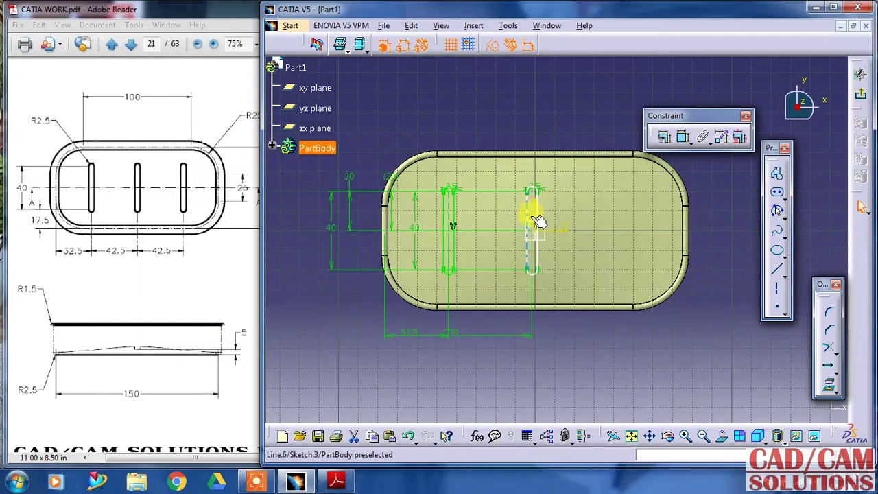
click(586, 356)
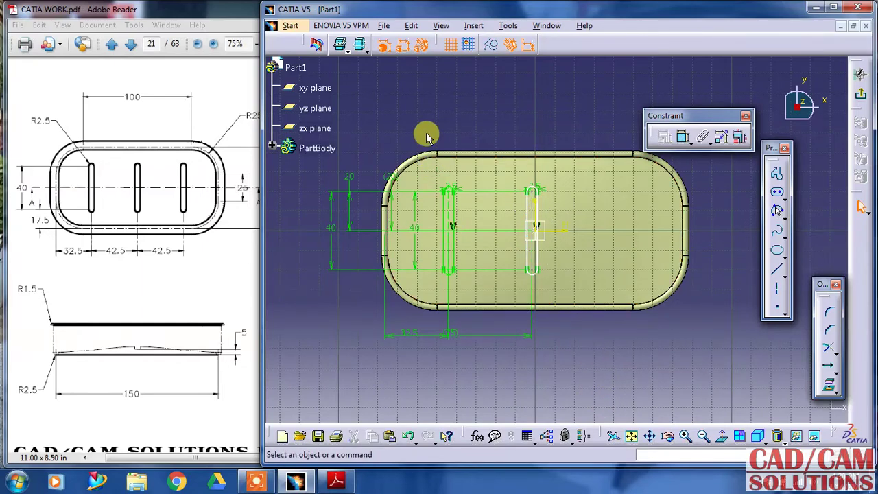
mouse_move(426, 120)
mouse_down()
mouse_move(466, 257)
mouse_move(458, 278)
mouse_up()
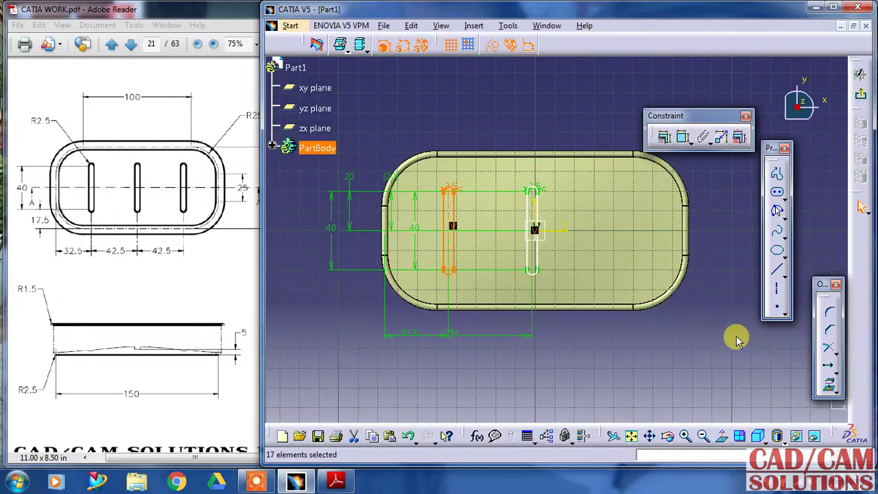
Mirror the left slot about the vertical axis to add a third slot on the right
click(836, 370)
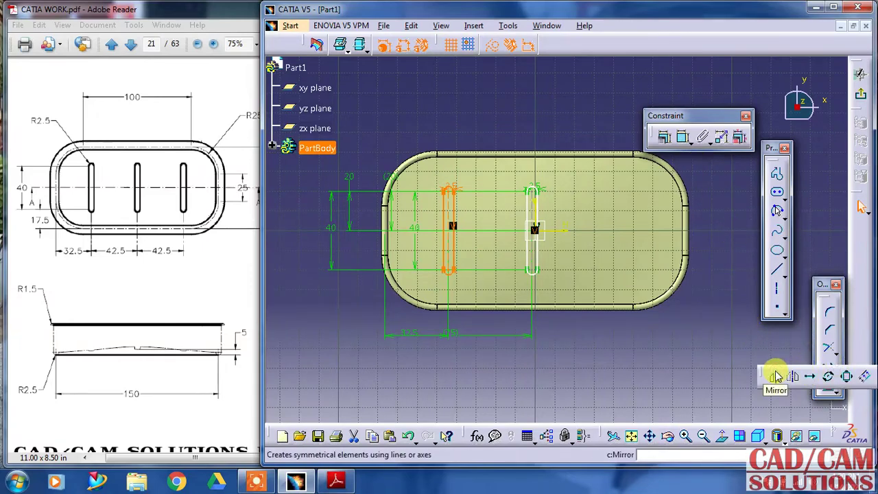
click(777, 372)
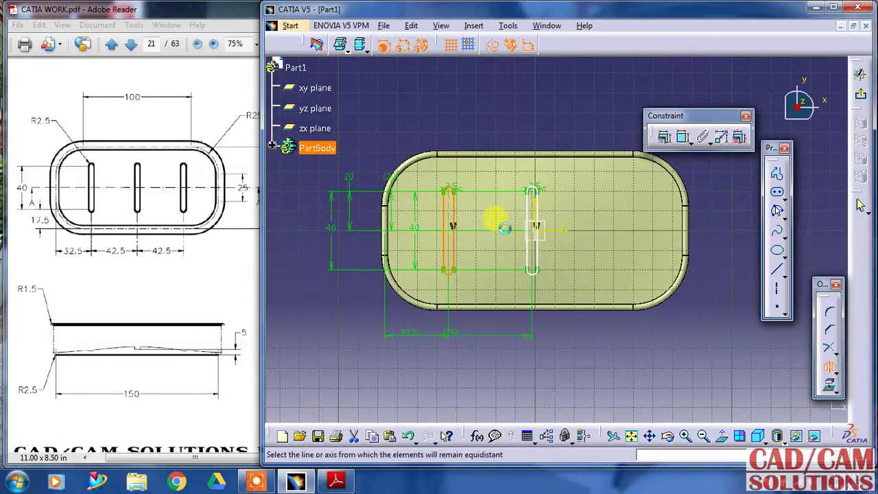
click(538, 201)
middle_drag(558, 239, 528, 172)
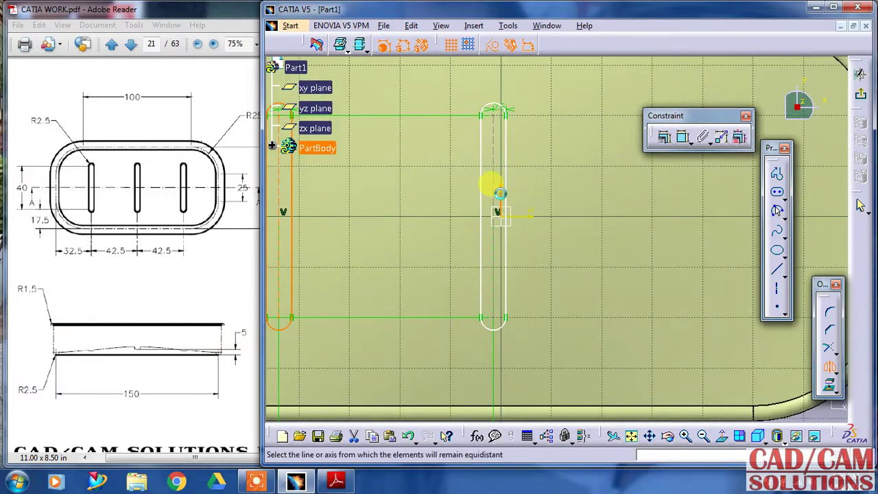
click(493, 188)
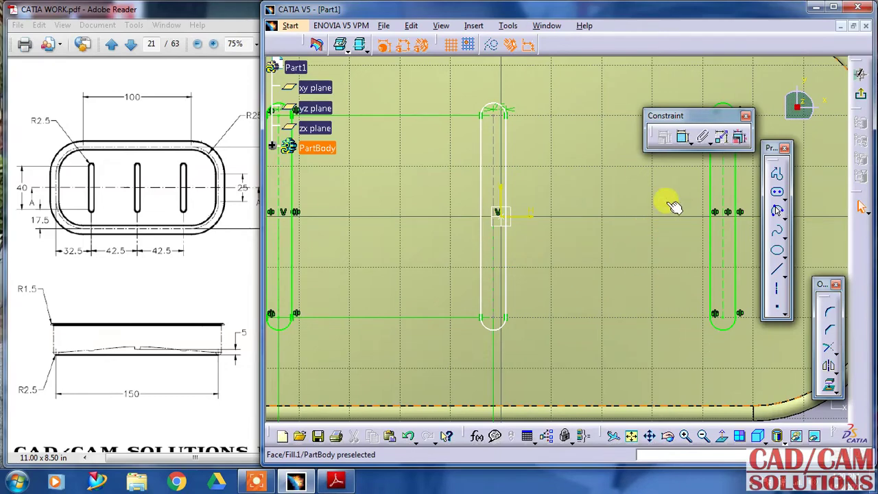
middle_drag(652, 163, 646, 239)
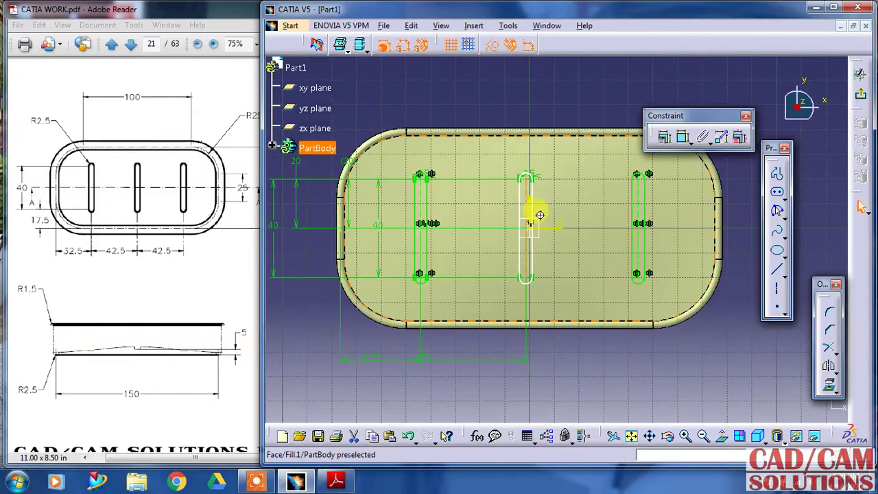
middle_drag(536, 209, 507, 192)
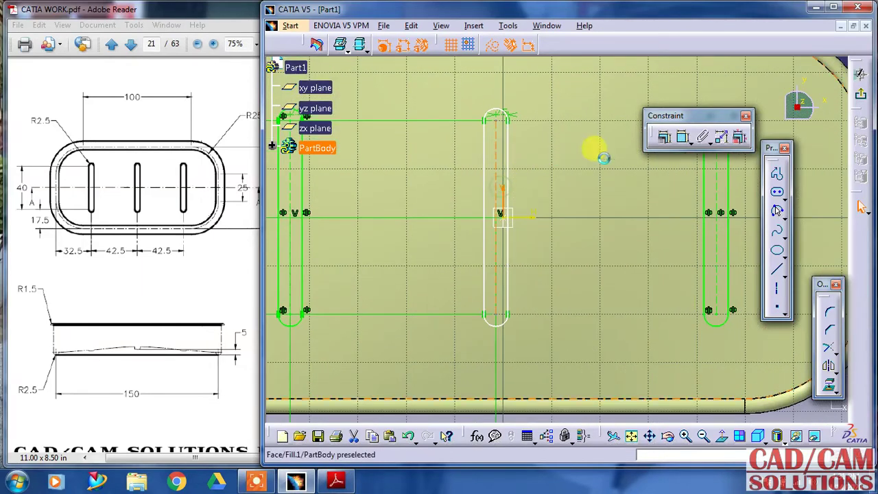
Make the middle slot's centre line coincide with the vertical axis
click(663, 136)
click(777, 279)
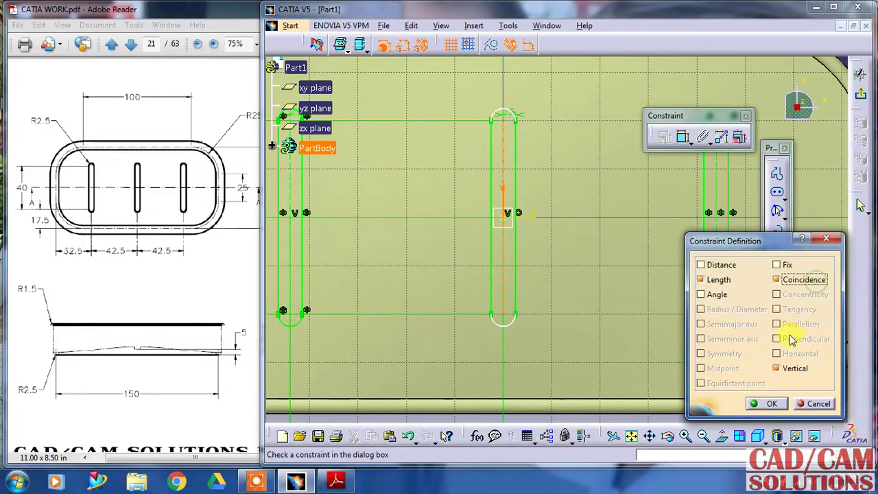
click(755, 403)
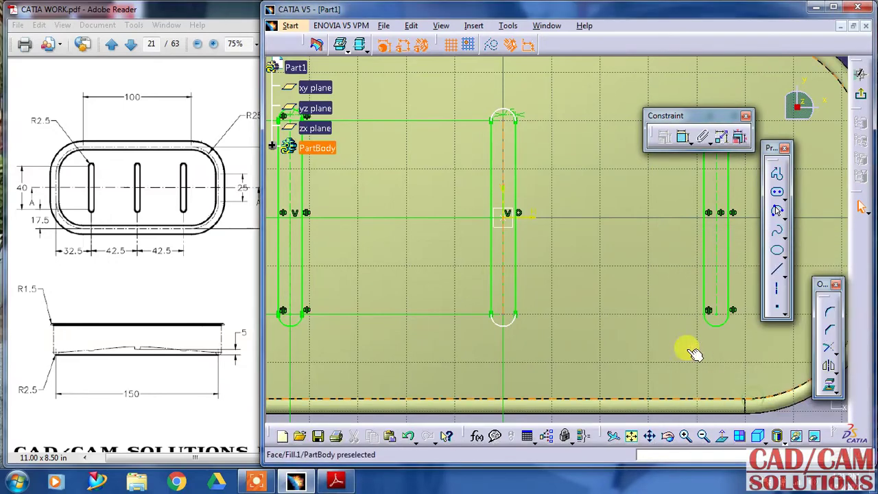
click(509, 164)
click(682, 137)
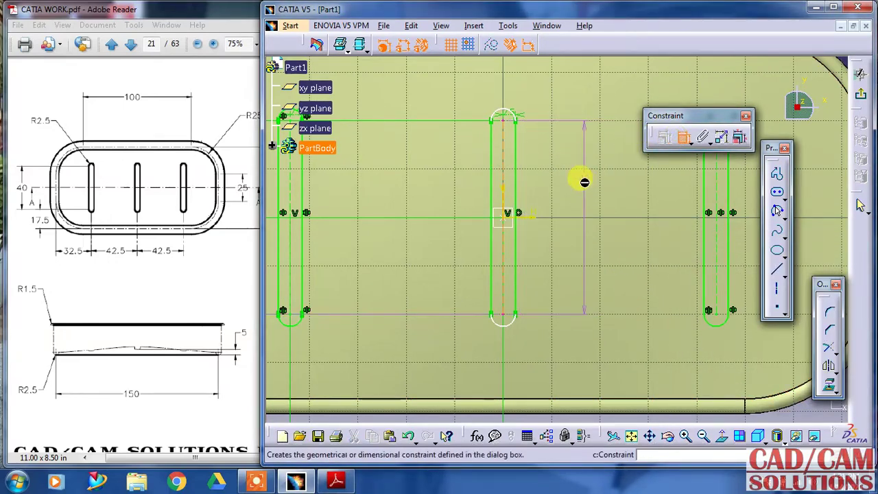
click(682, 137)
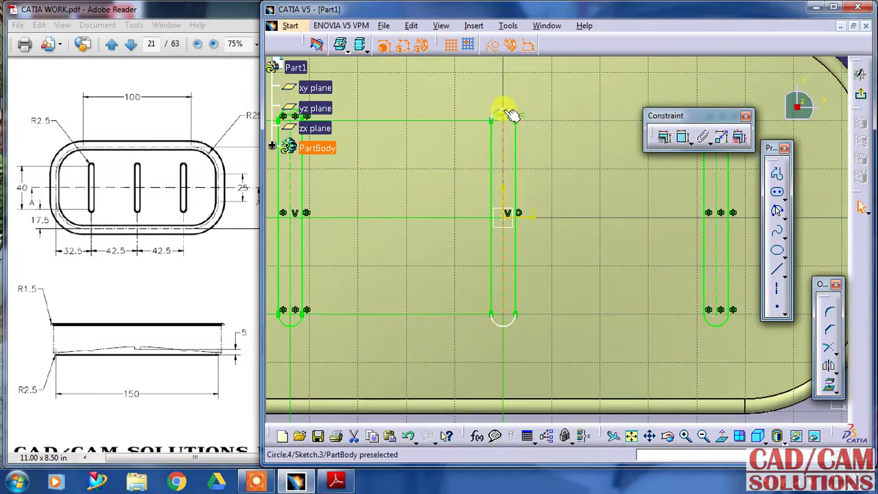
Dimension the middle slot's top arc end 20 mm from the horizontal axis
drag(511, 115, 505, 101)
click(510, 102)
click(682, 136)
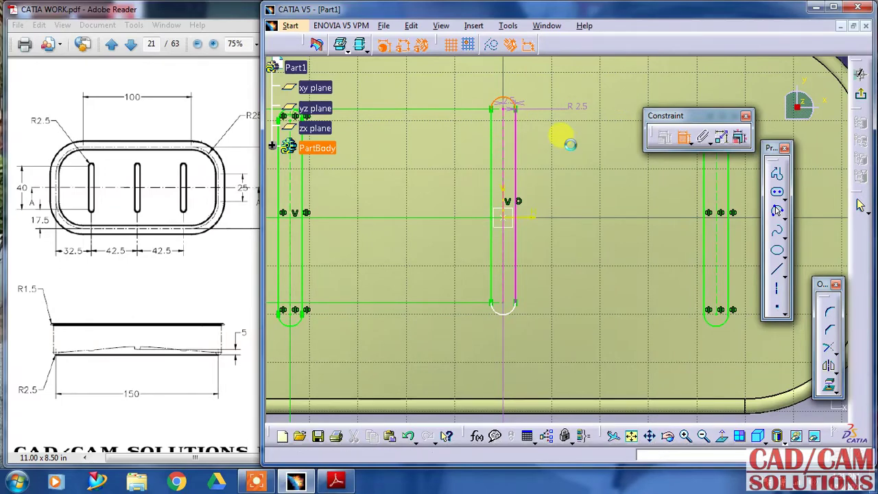
key(Escape)
click(690, 242)
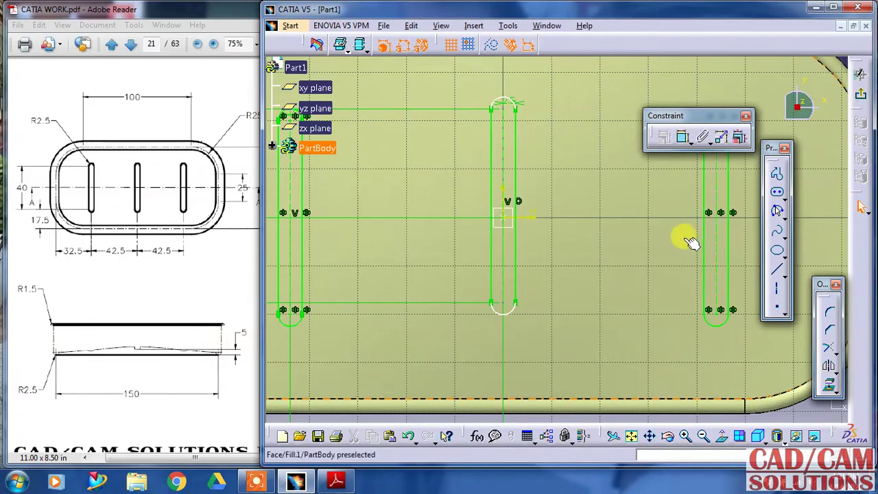
click(682, 137)
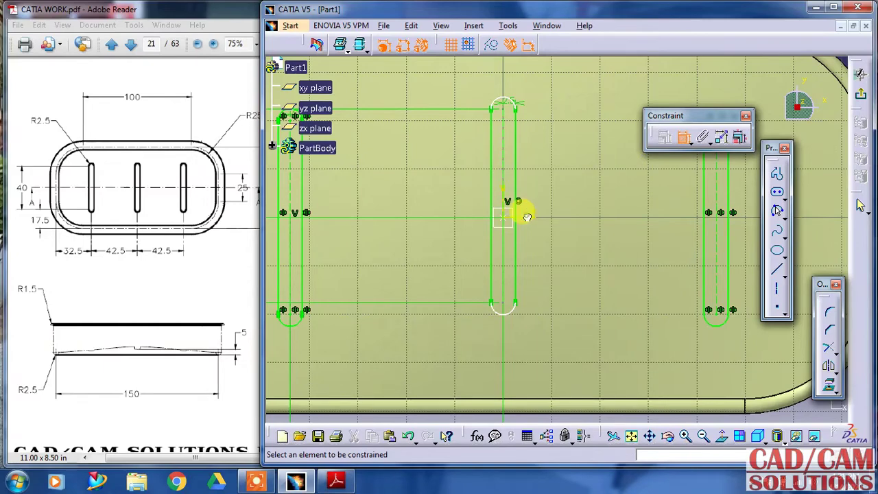
click(530, 218)
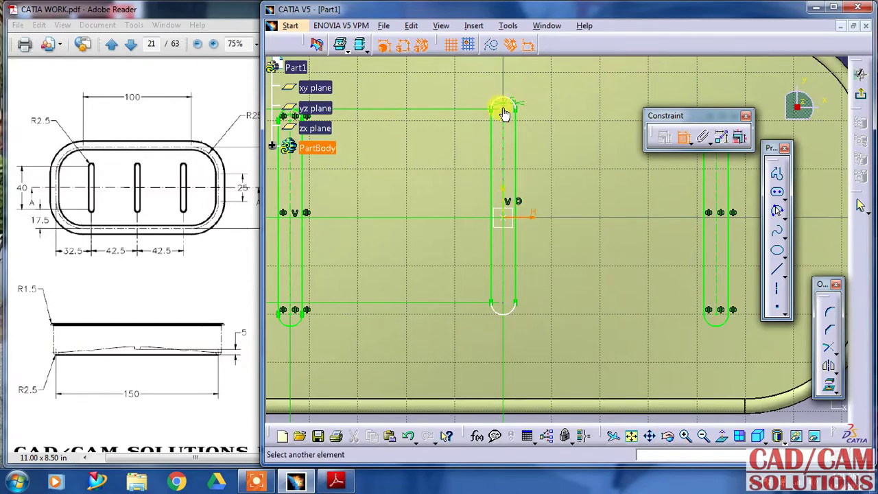
click(682, 138)
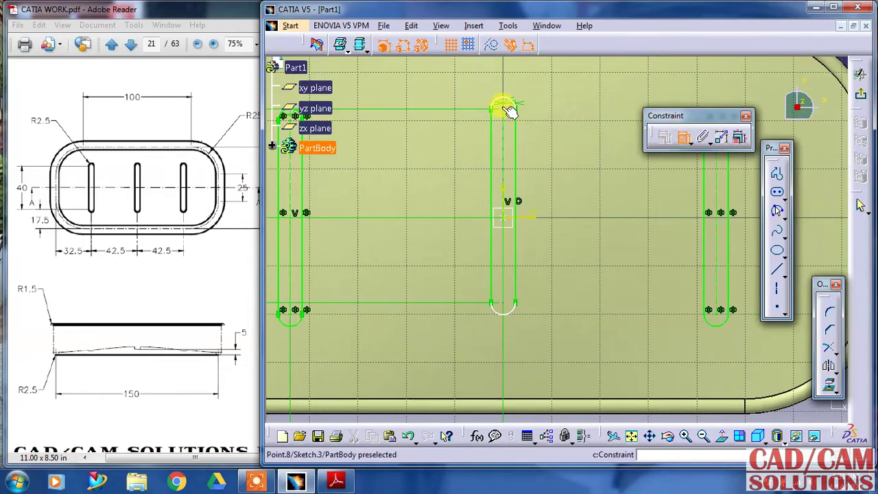
click(510, 110)
click(531, 218)
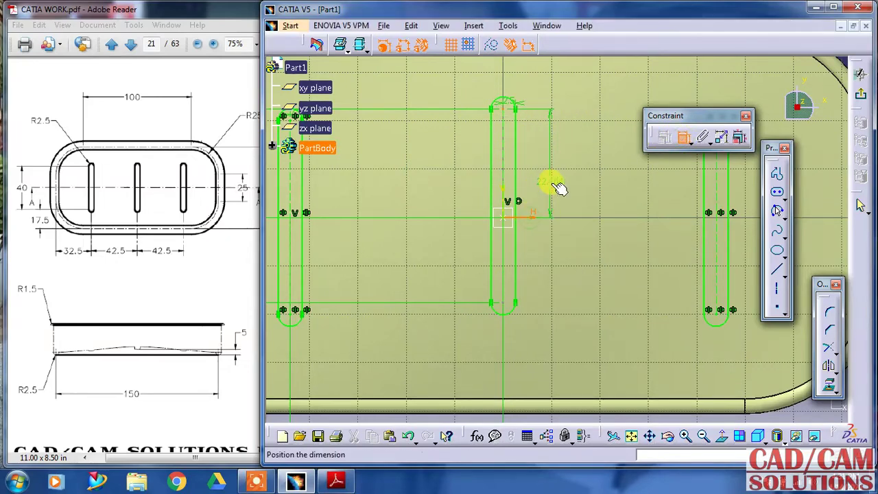
double_click(561, 180)
text(20)
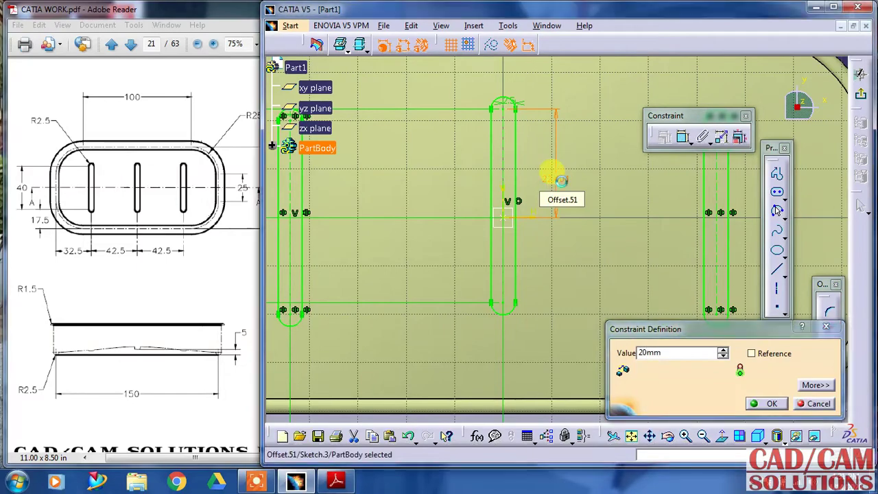
key(Return)
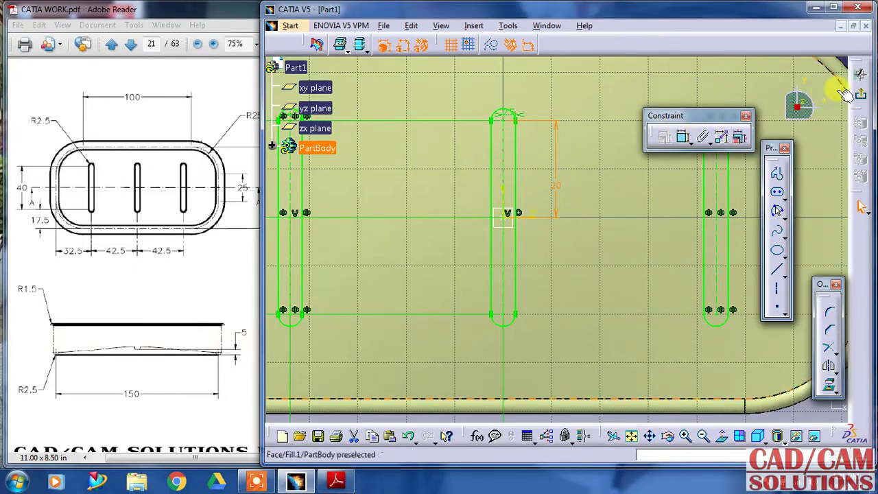
Exit the sketch, maximize CATIA, and enter Generative Shape Design with the Wireframe toolbar floating
click(777, 211)
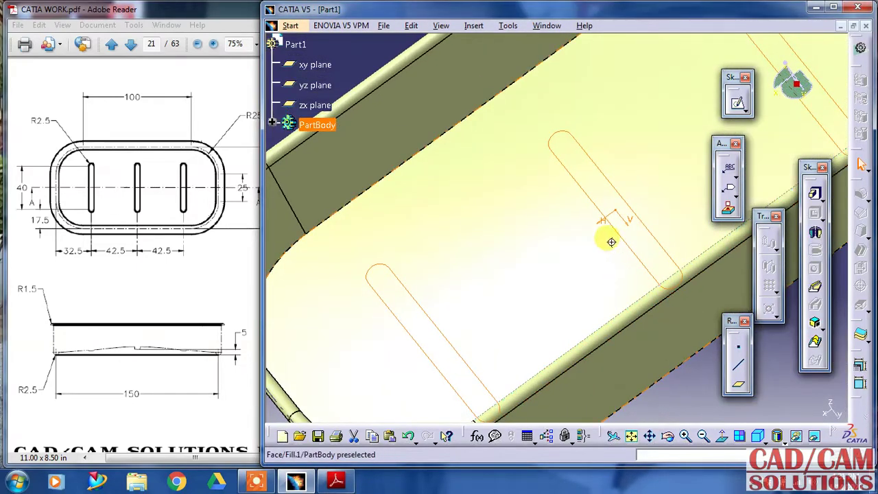
mouse_move(608, 239)
middle_down()
mouse_move(613, 293)
mouse_move(499, 182)
mouse_move(528, 110)
mouse_move(558, 151)
mouse_move(546, 329)
mouse_move(578, 303)
mouse_move(578, 286)
mouse_move(603, 353)
mouse_move(580, 328)
middle_up()
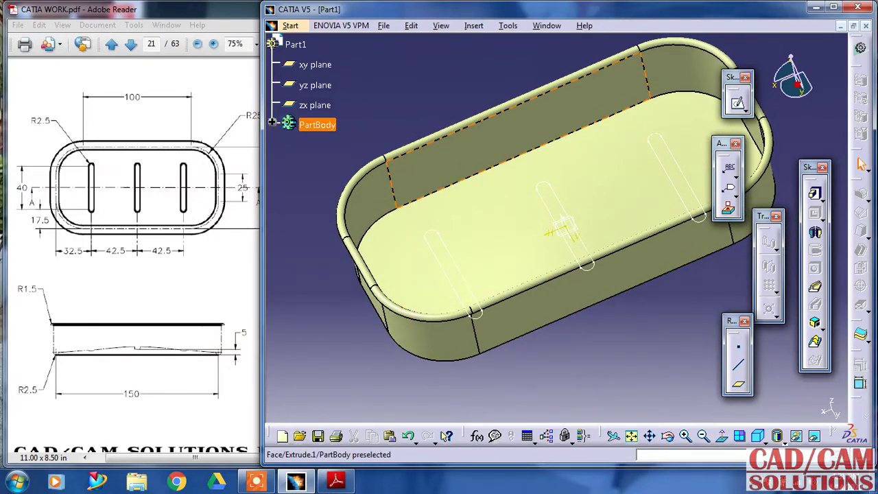
double_click(586, 8)
click(28, 20)
mouse_move(41, 67)
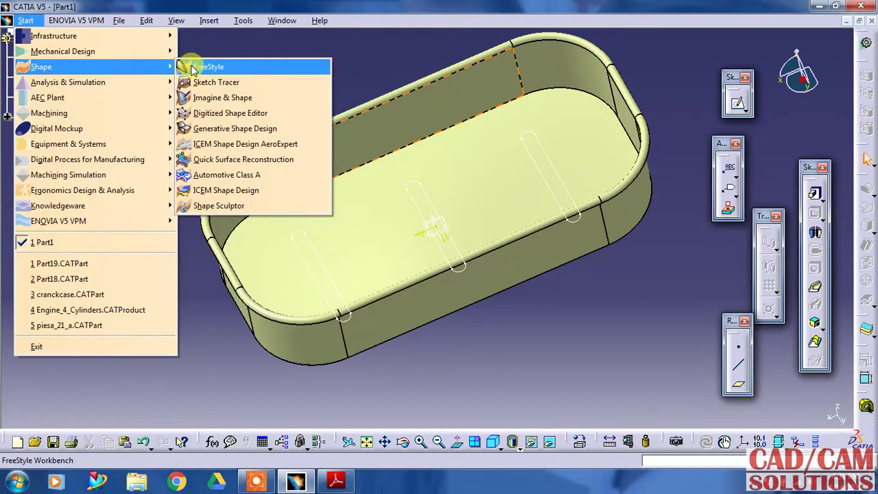
click(212, 129)
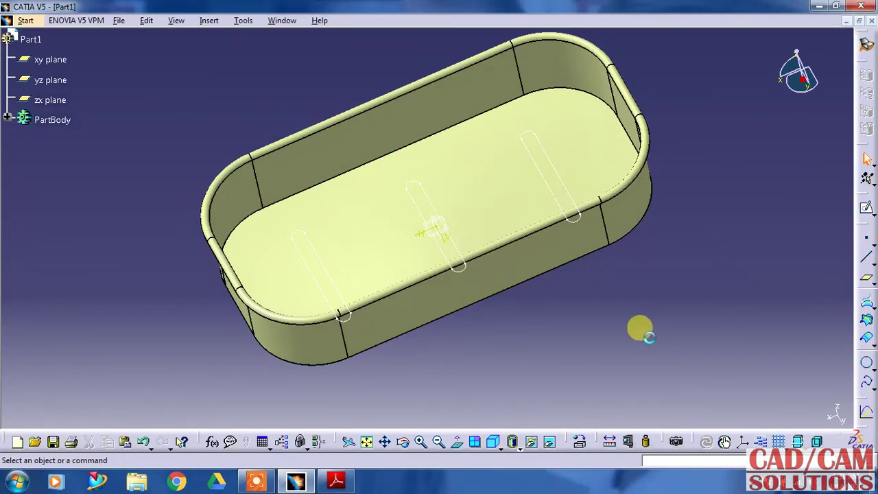
drag(864, 232, 790, 168)
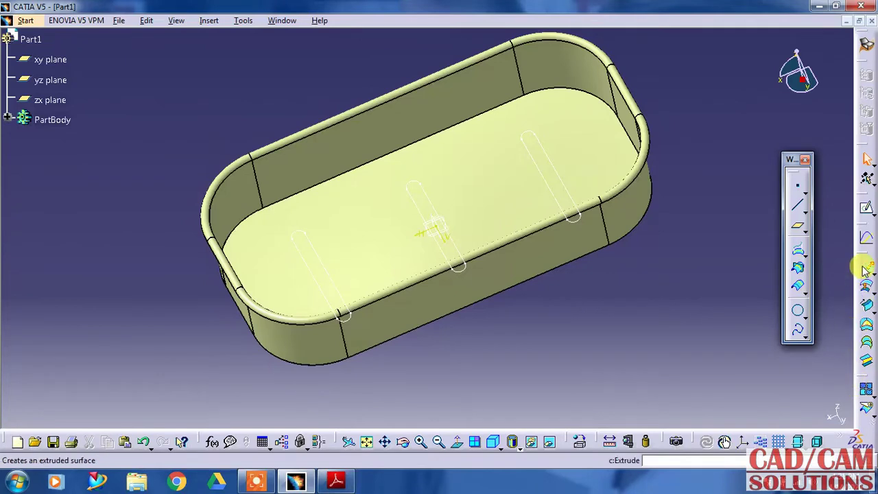
Set up a projection of Sketch.3 onto Fill.1 along the xy plane direction
click(806, 254)
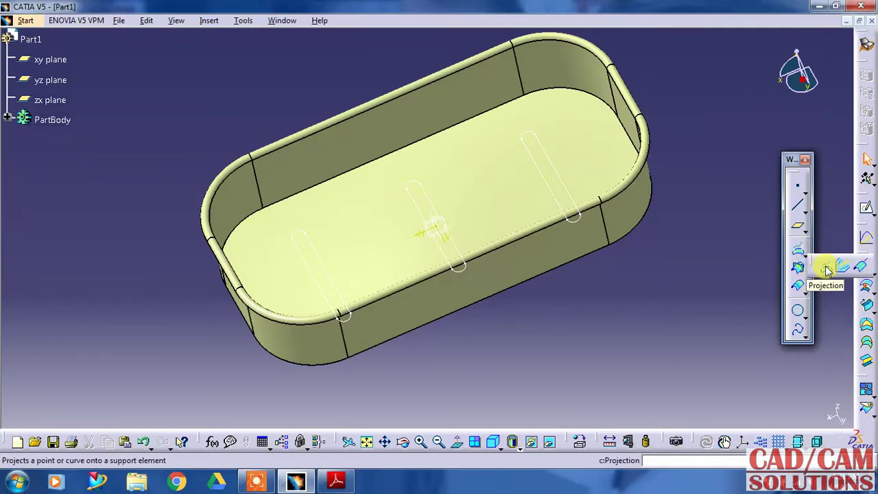
click(807, 274)
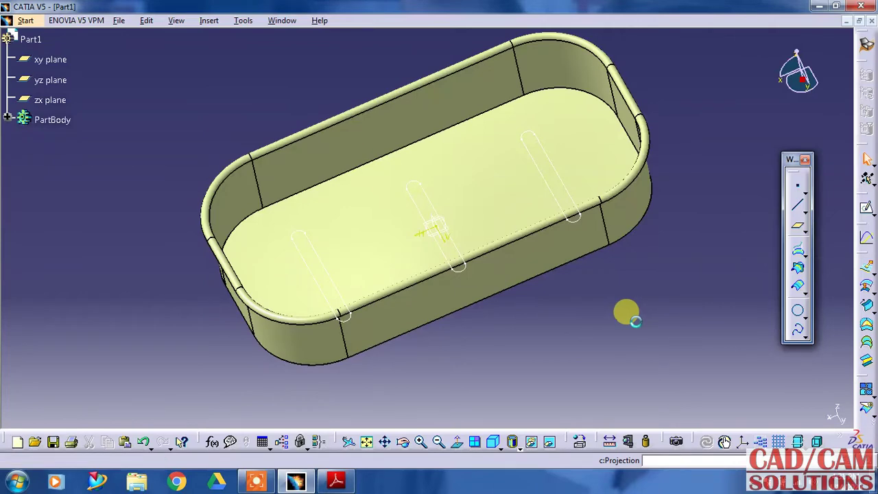
click(552, 185)
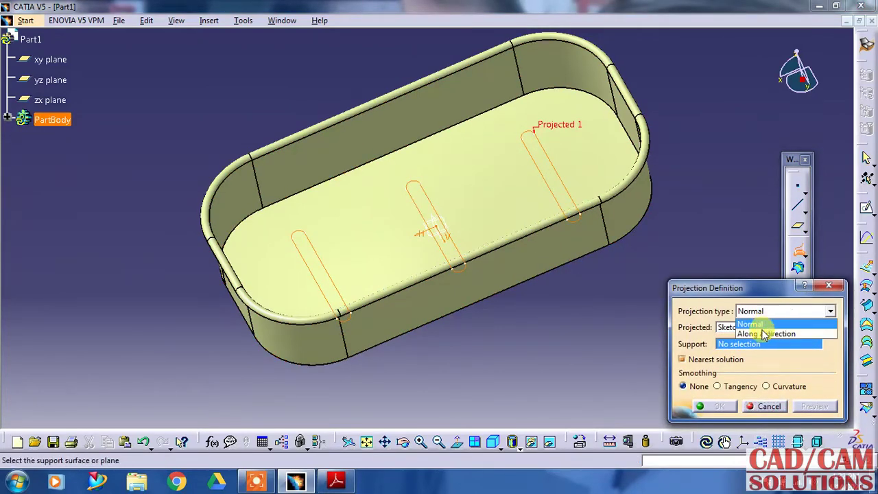
click(764, 319)
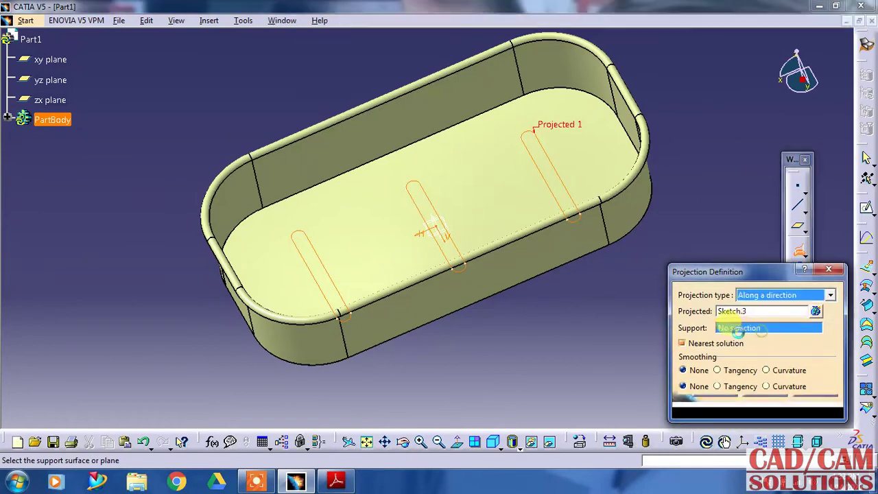
click(480, 211)
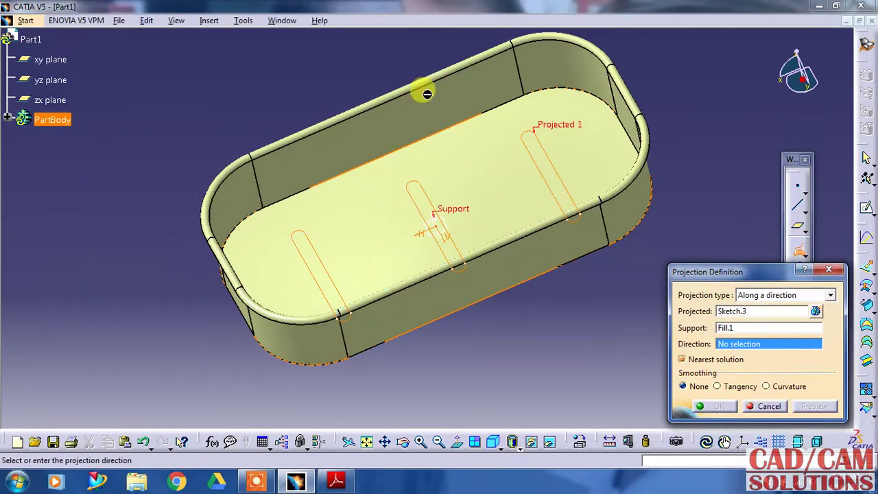
middle_drag(421, 89, 437, 157)
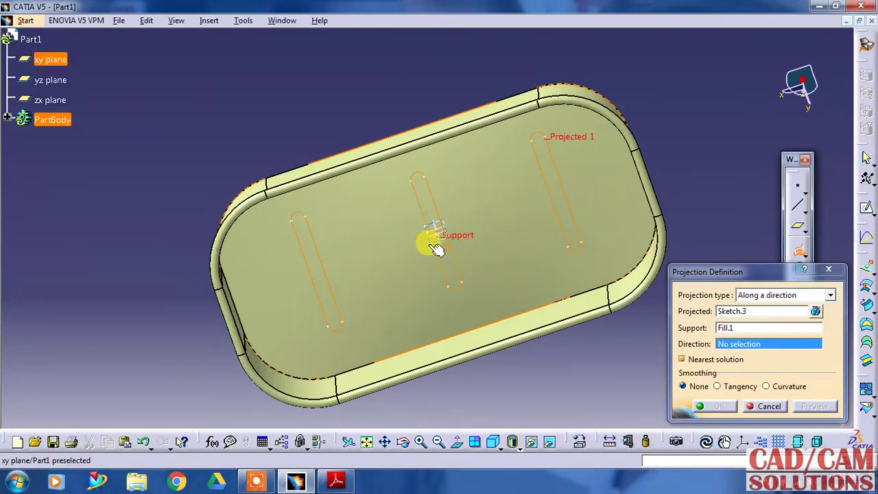
click(429, 244)
click(712, 407)
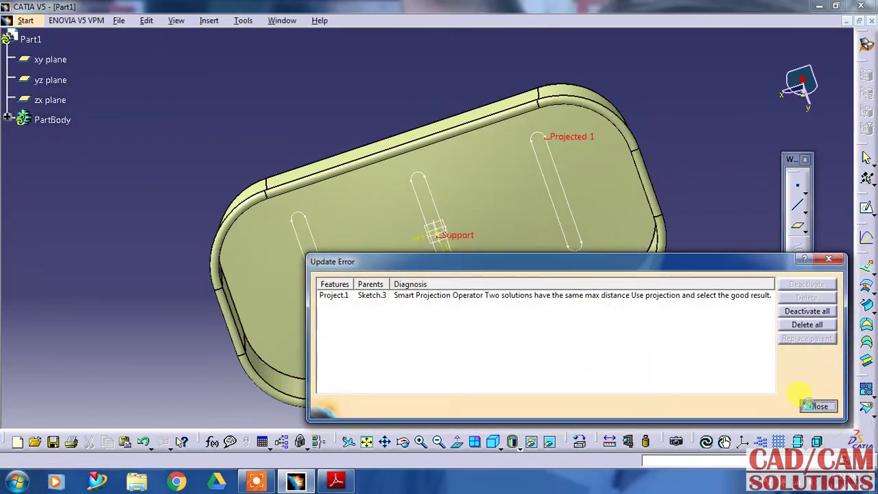
click(809, 405)
middle_drag(591, 376, 526, 201)
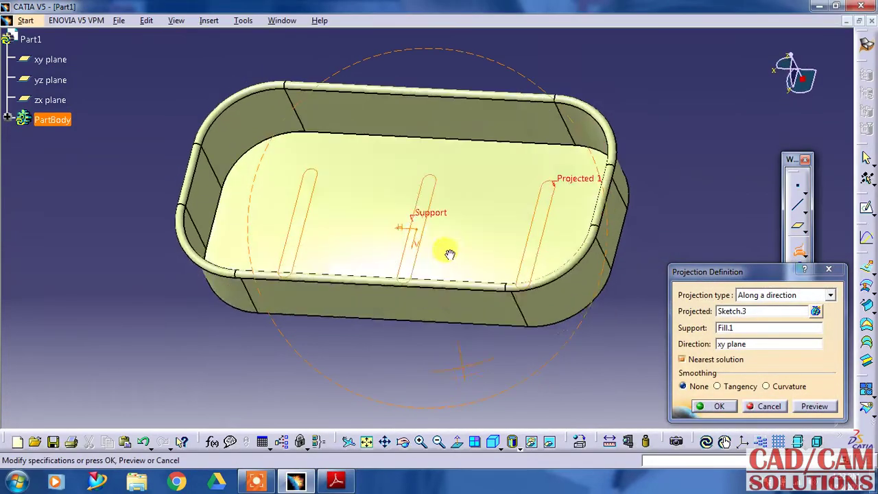
Turn off Nearest solution and create the projection, keeping all three slot curves
click(682, 358)
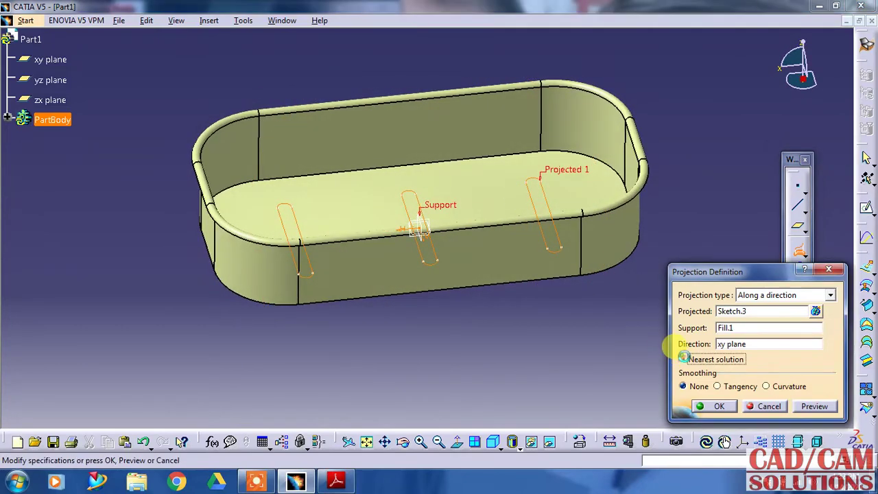
click(826, 406)
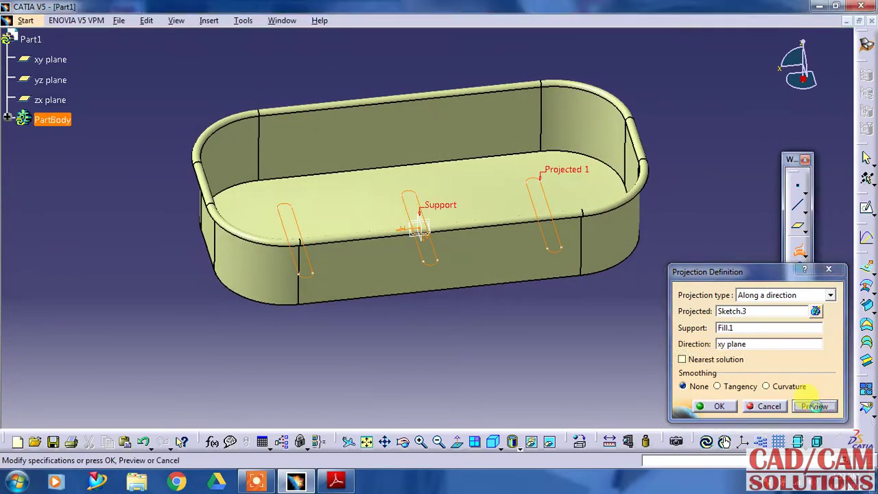
click(717, 407)
click(711, 384)
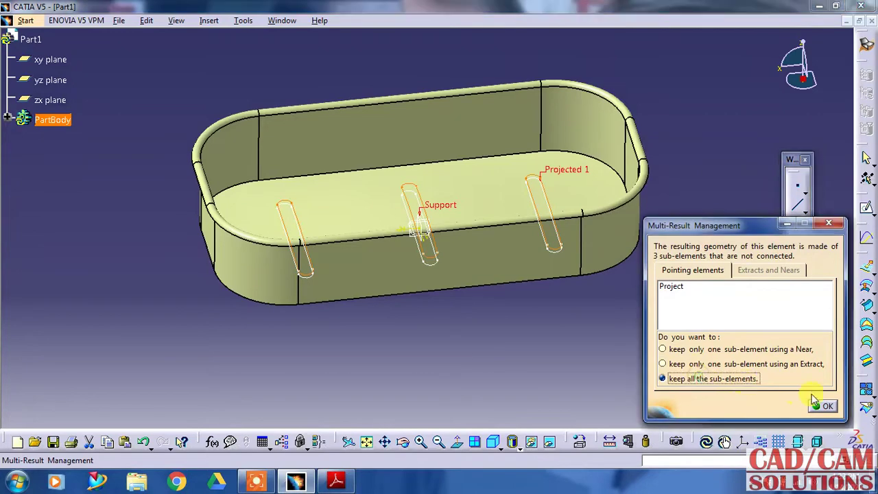
click(817, 405)
click(529, 333)
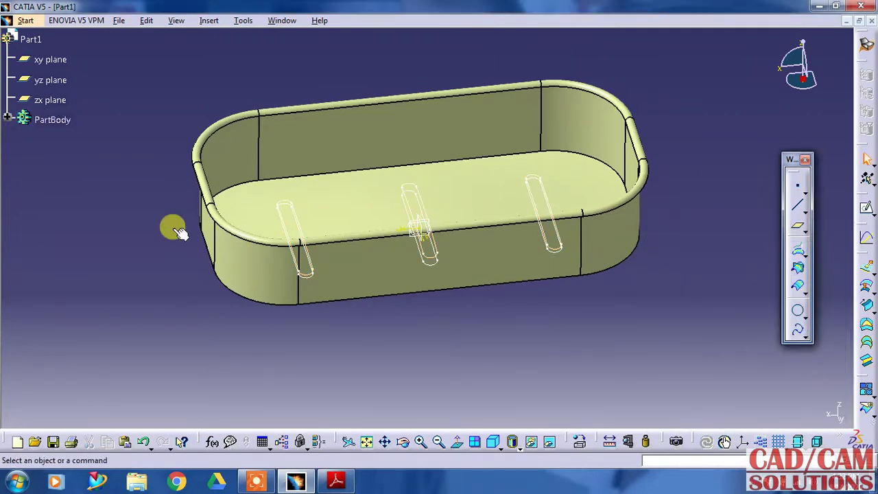
right_click(428, 270)
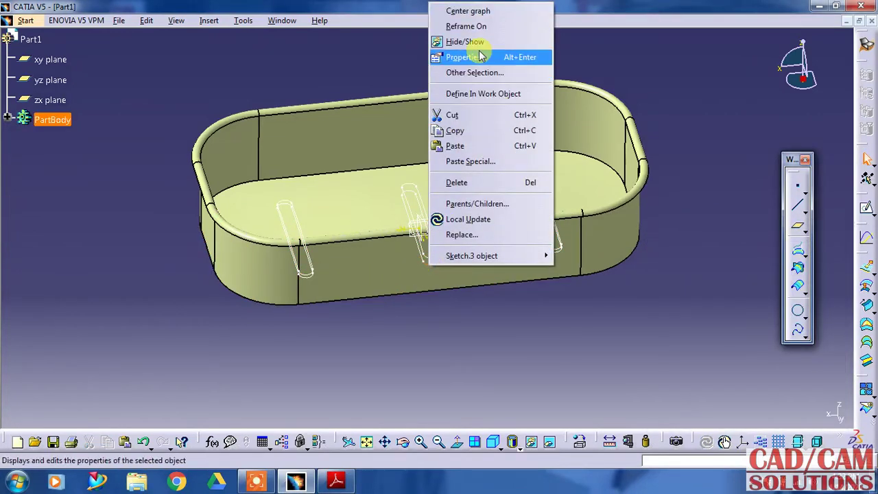
key(Escape)
mouse_move(576, 317)
middle_down()
mouse_move(521, 354)
mouse_move(619, 323)
mouse_move(630, 342)
mouse_move(642, 339)
middle_up()
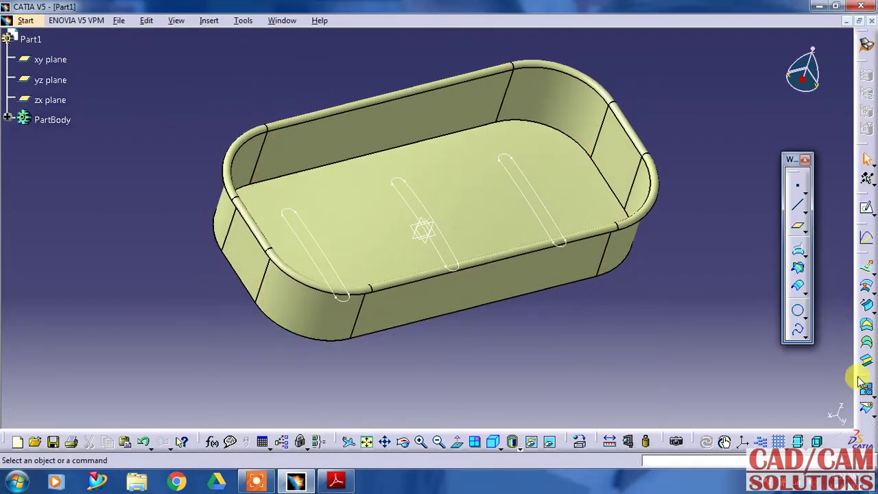
Split the Fill.1 floor with Project.1 to cut the three drain slots
click(865, 407)
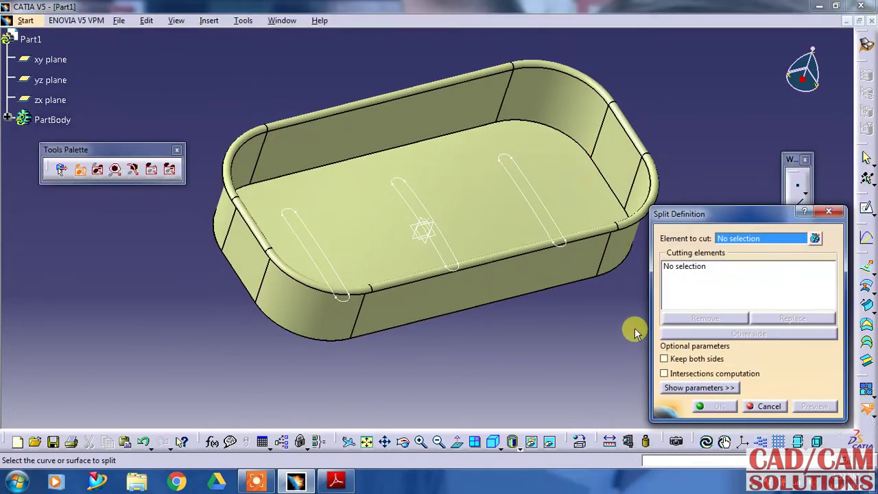
click(493, 215)
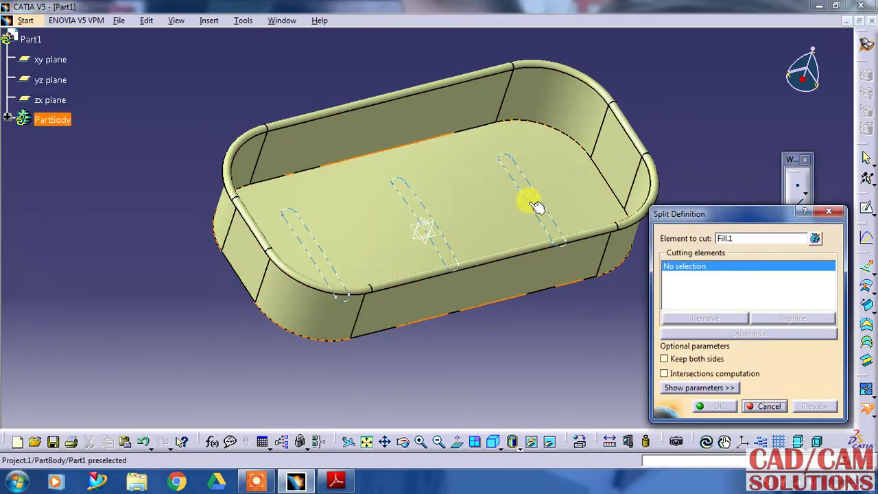
click(530, 200)
click(703, 407)
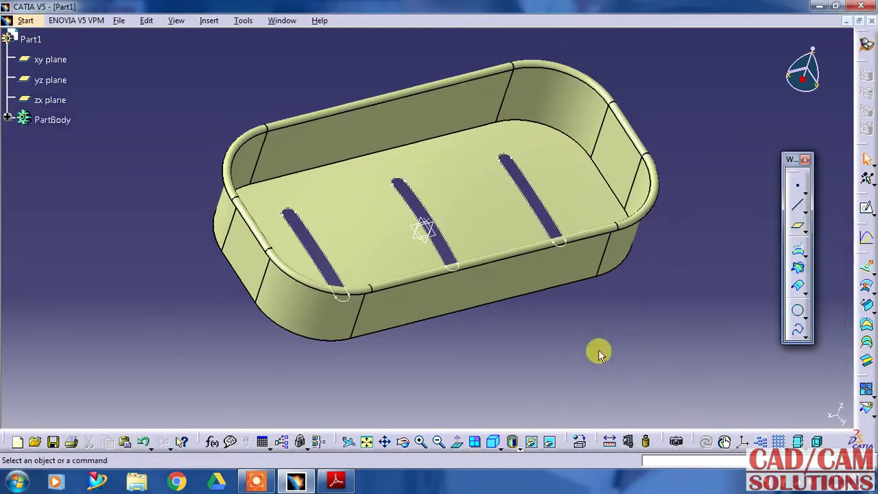
Orbit to check the slots, view Project.1's properties, and reframe the view on the projection
middle_drag(667, 207, 595, 172)
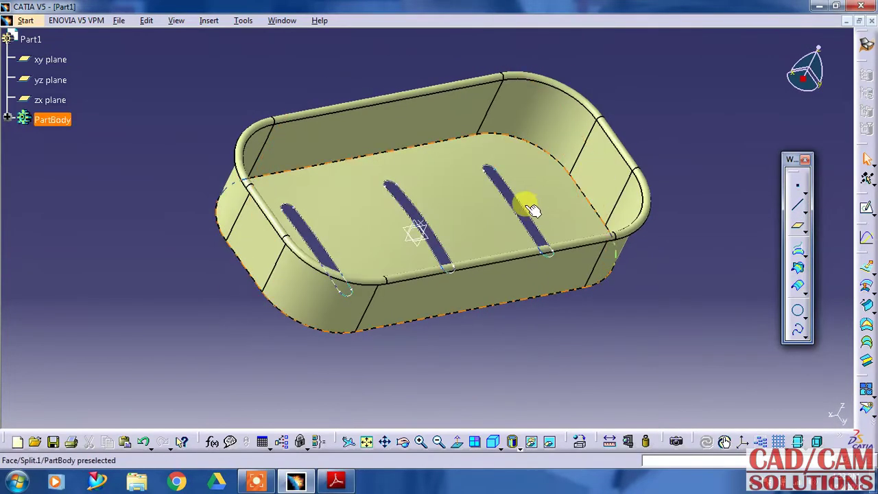
right_click(532, 215)
click(549, 258)
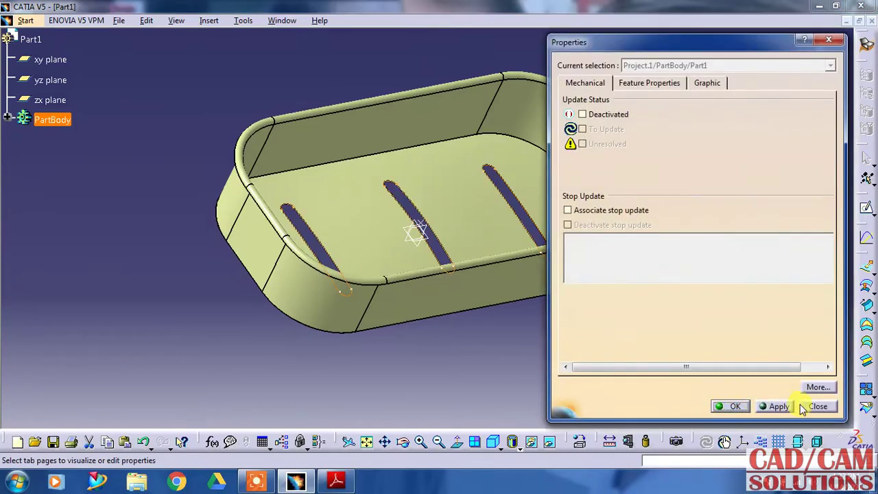
click(804, 407)
right_click(507, 188)
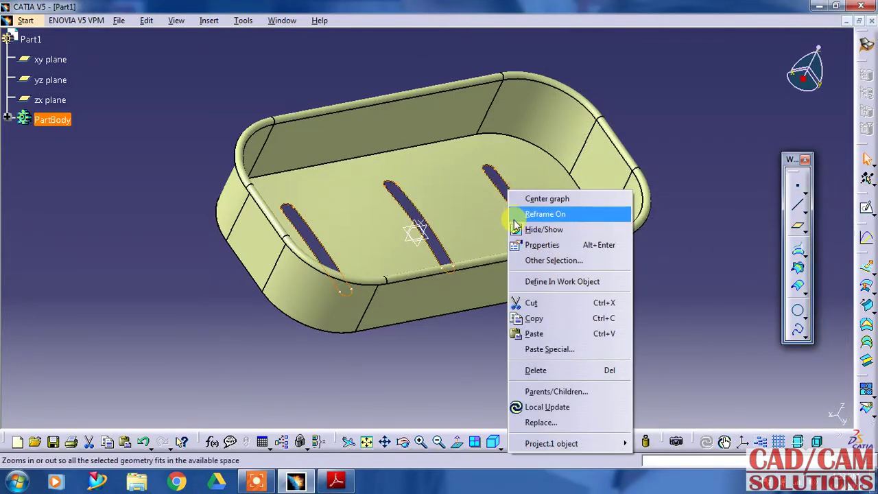
click(513, 216)
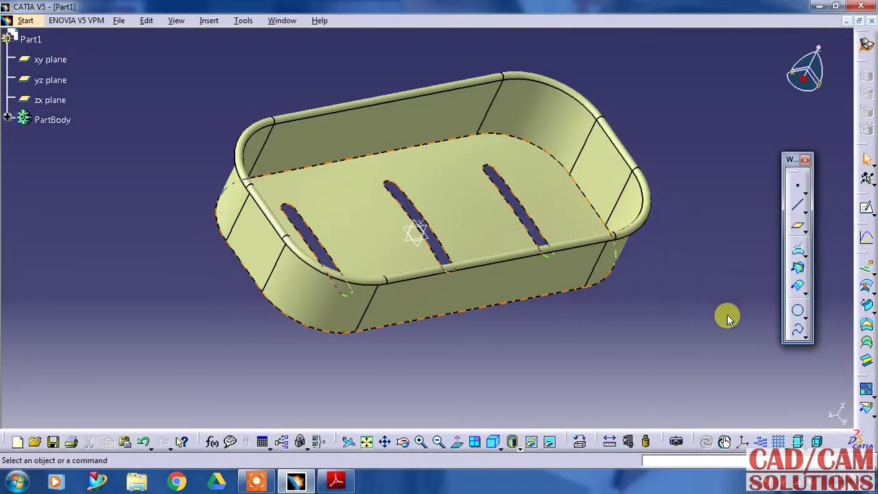
click(863, 389)
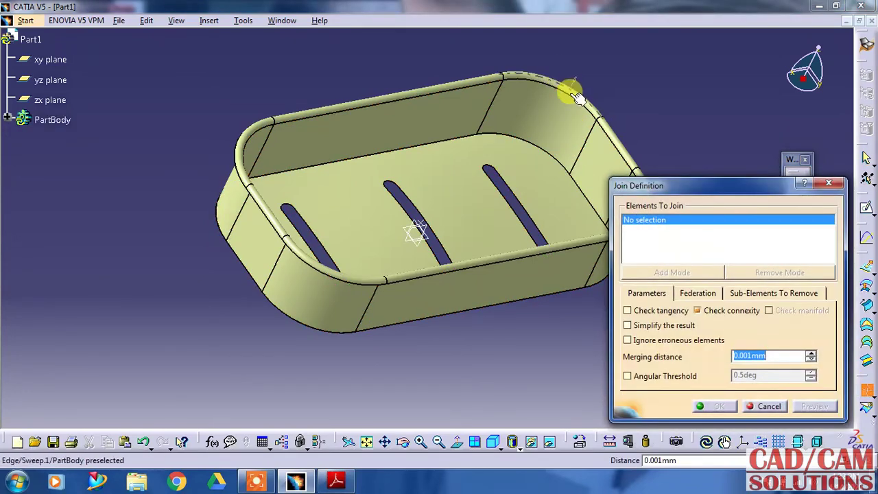
Join the slotted floor (Split.1), the Extrude.1 walls and the Sweep.1 rim into one surface
click(456, 180)
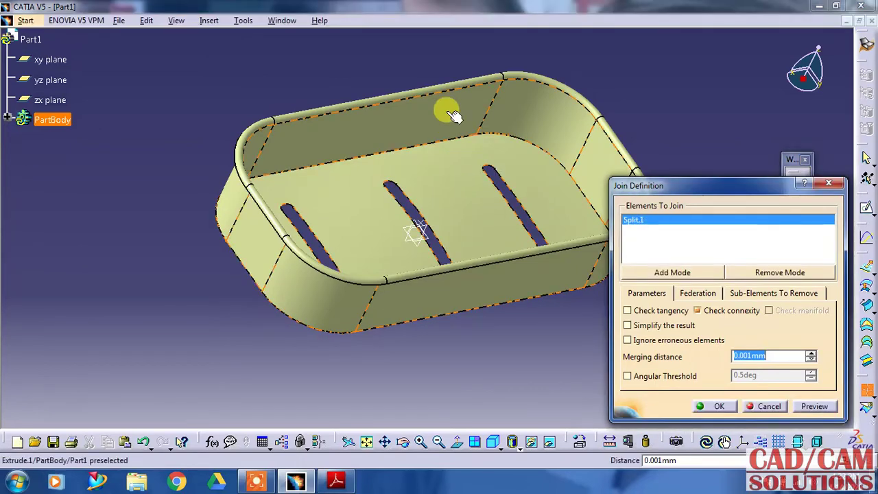
click(452, 115)
click(461, 83)
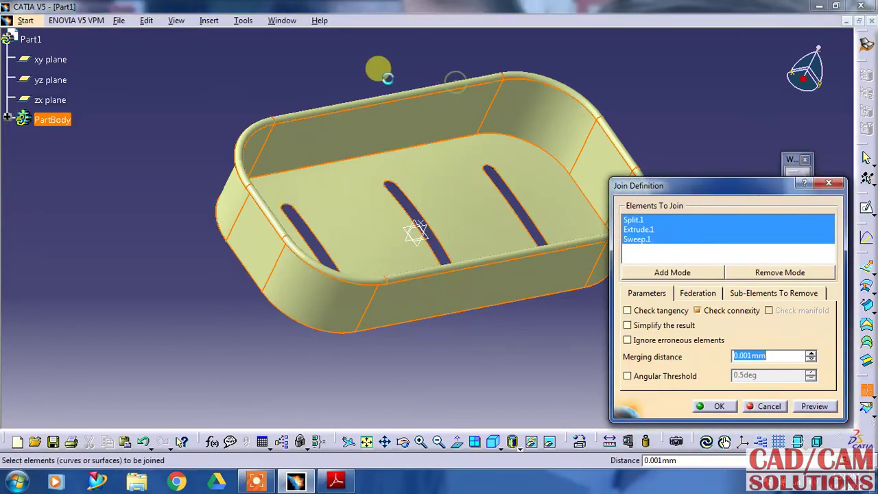
click(716, 407)
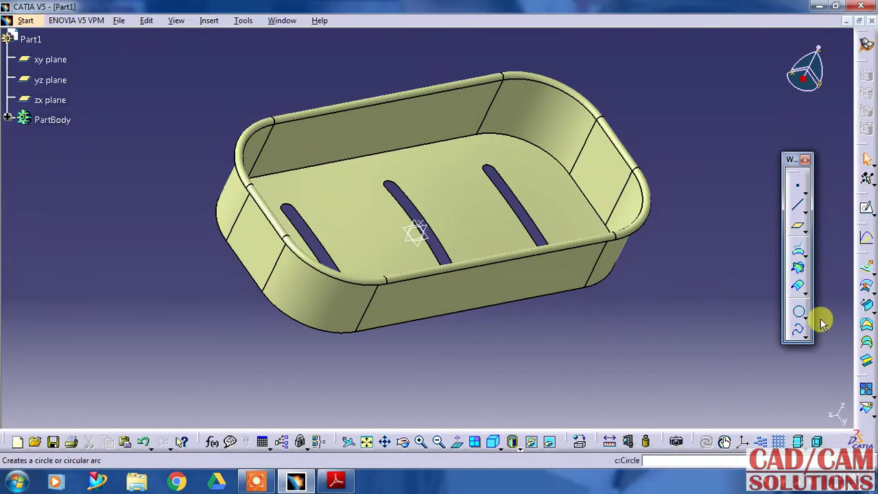
Fillet the inner floor-to-wall edge at 2.5 mm, then orbit to view the result
drag(865, 382, 727, 140)
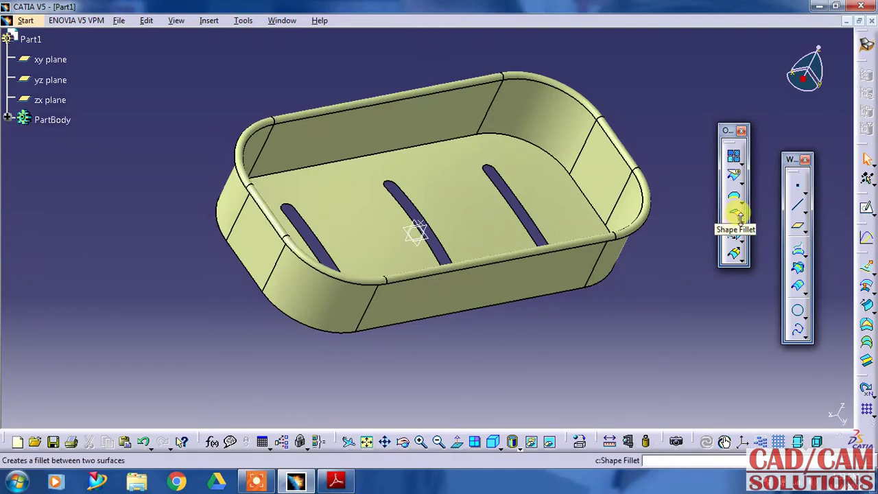
click(739, 216)
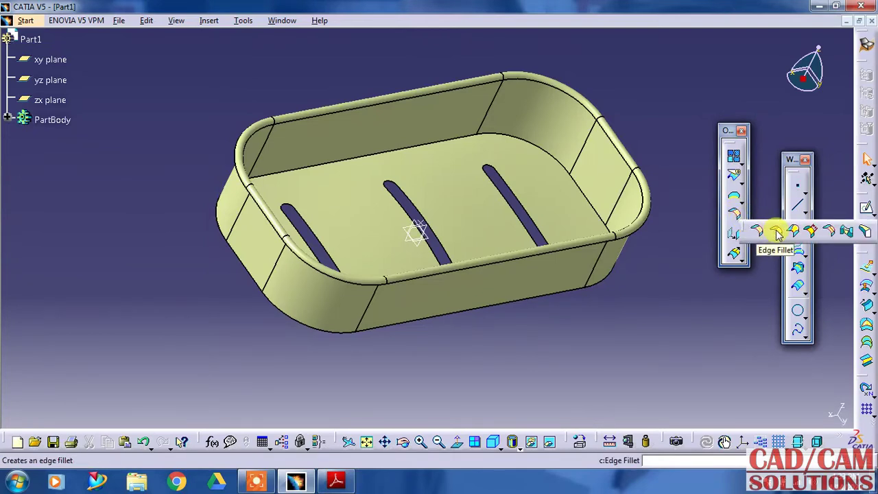
click(776, 232)
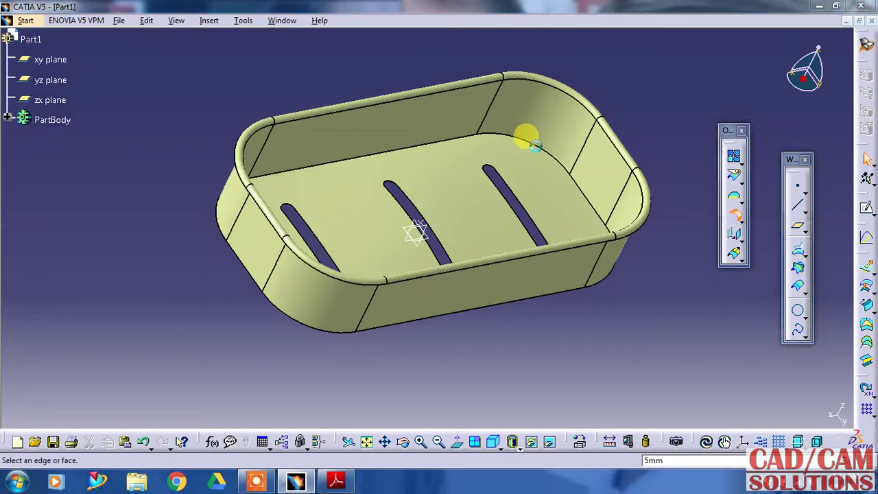
click(528, 142)
text(2.5)
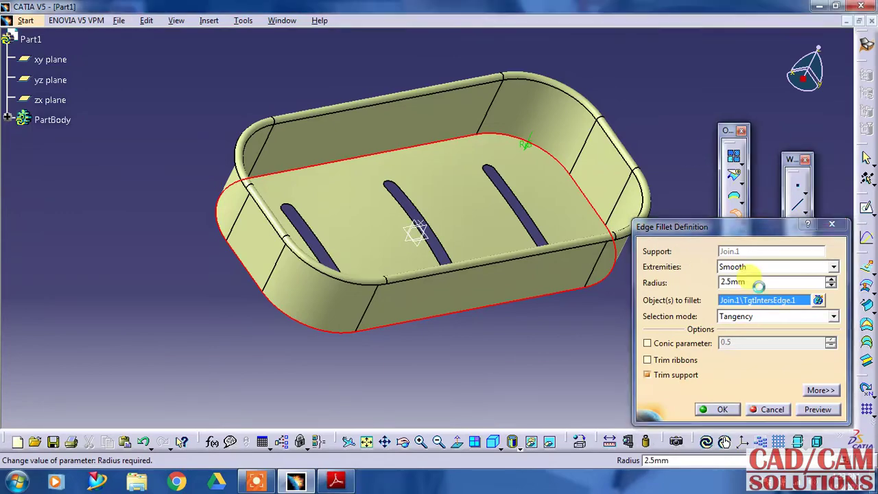
key(Return)
click(656, 294)
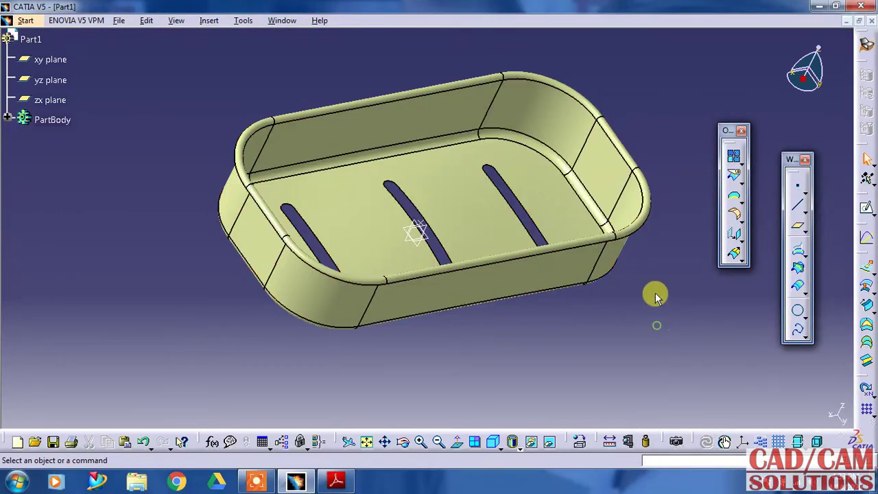
mouse_move(657, 294)
middle_down()
mouse_move(401, 257)
mouse_move(503, 249)
mouse_move(392, 104)
mouse_move(415, 82)
mouse_move(446, 333)
mouse_move(414, 327)
mouse_move(349, 251)
mouse_move(382, 249)
mouse_move(362, 290)
mouse_move(372, 284)
middle_up()
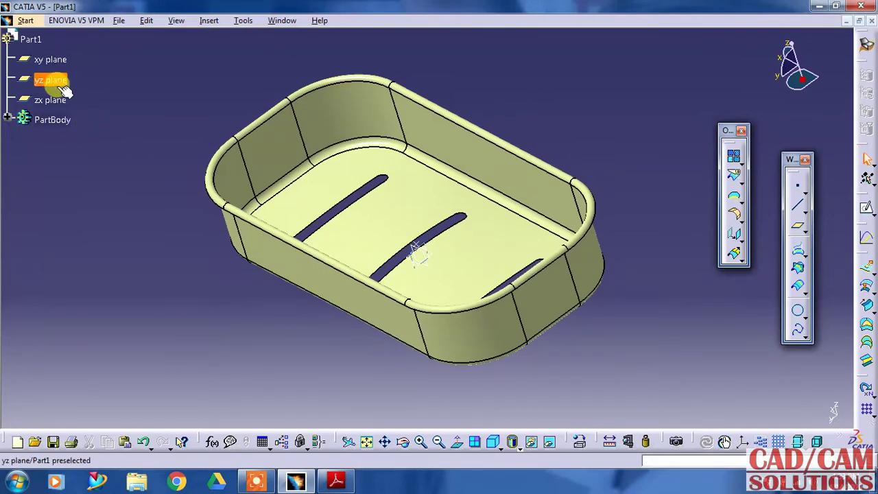
Hide the xy, yz and zx reference planes and the point on the floor
click(51, 60)
ctrl+click(51, 80)
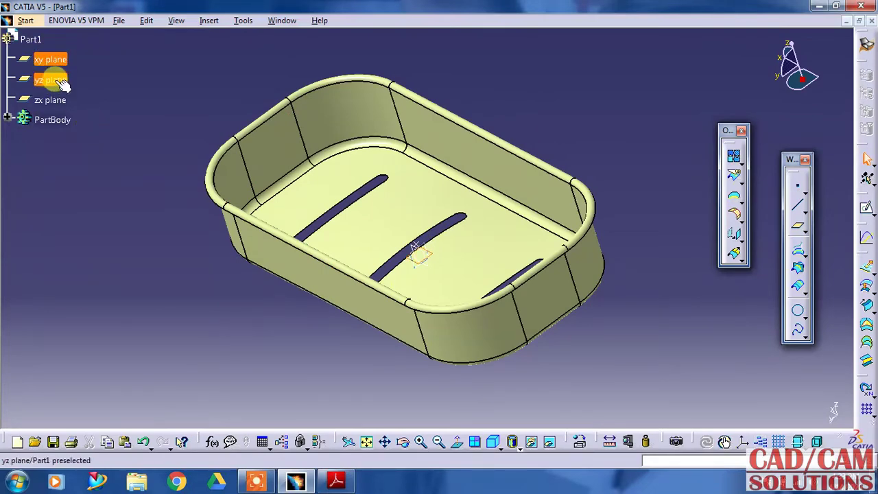
ctrl+click(69, 103)
right_click(61, 101)
click(78, 141)
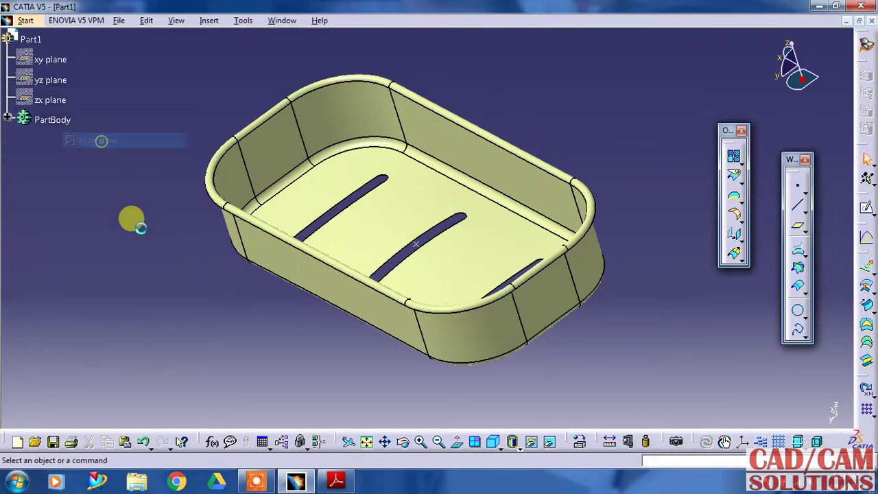
mouse_move(131, 219)
middle_down()
mouse_move(221, 271)
mouse_move(225, 261)
mouse_move(362, 355)
middle_up()
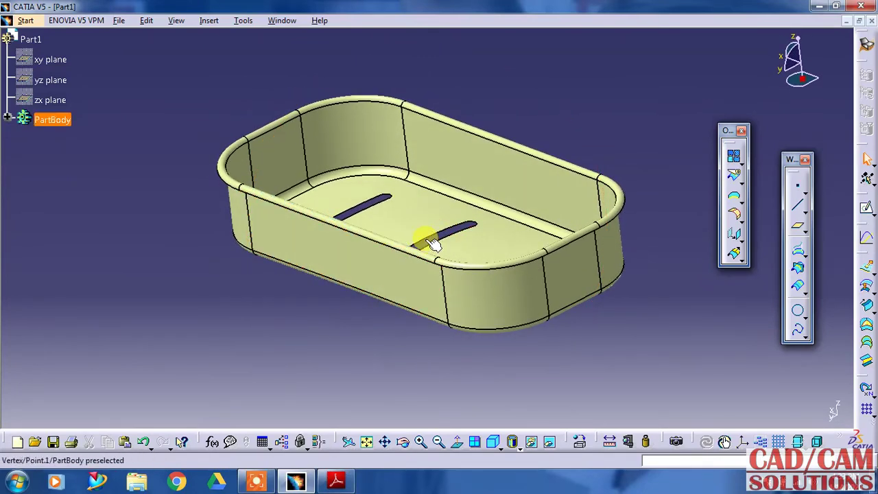
right_click(432, 245)
click(442, 240)
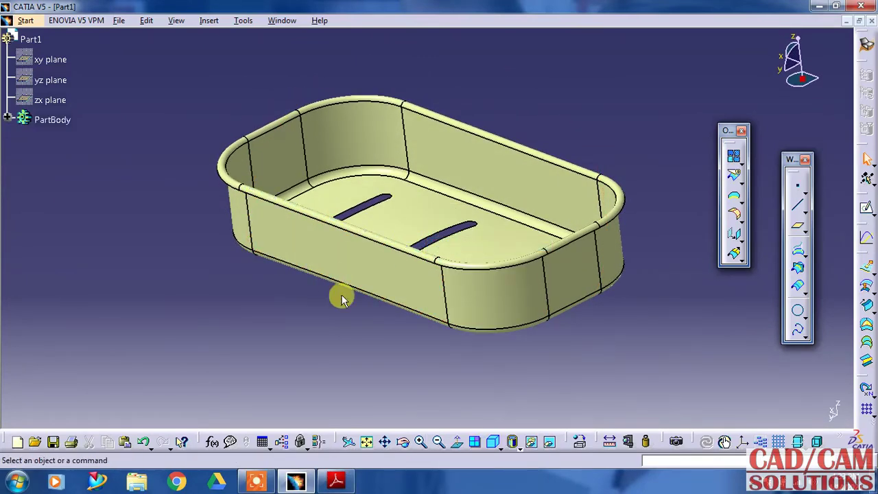
Set PartBody's fill colour to blue, then expand PartBody to list its features
right_click(58, 118)
click(96, 177)
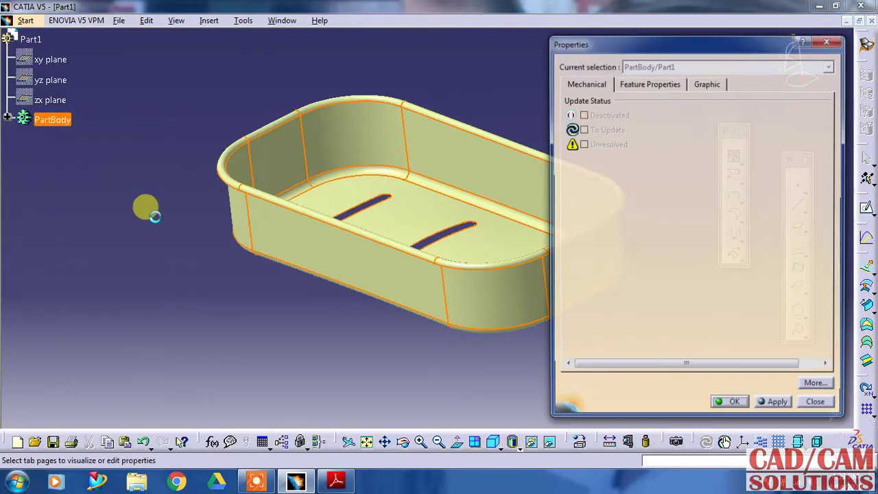
click(706, 83)
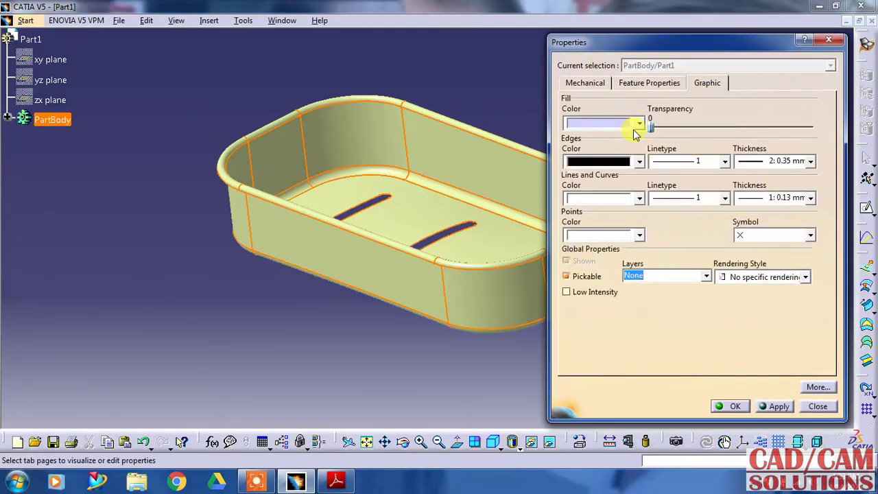
click(634, 126)
click(613, 263)
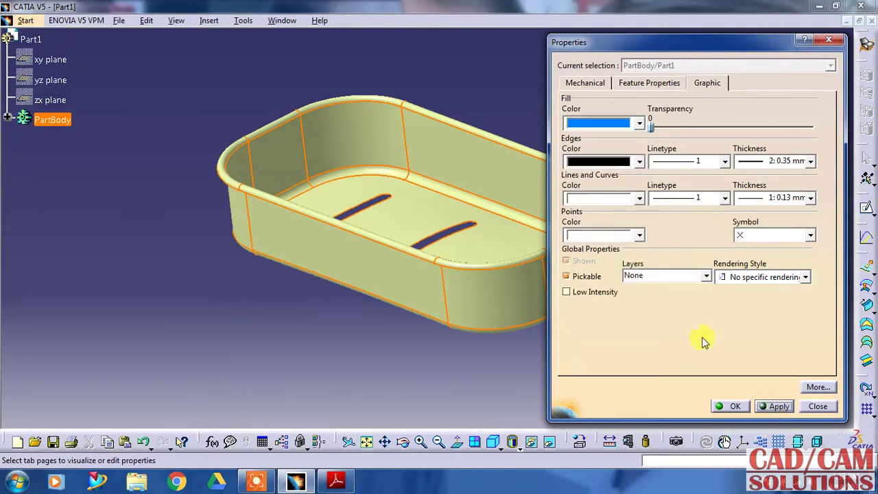
click(728, 407)
click(612, 367)
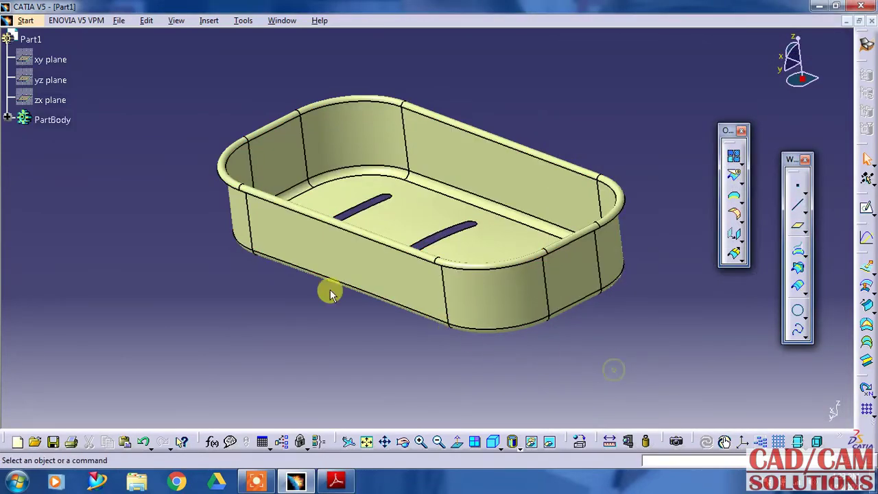
click(8, 119)
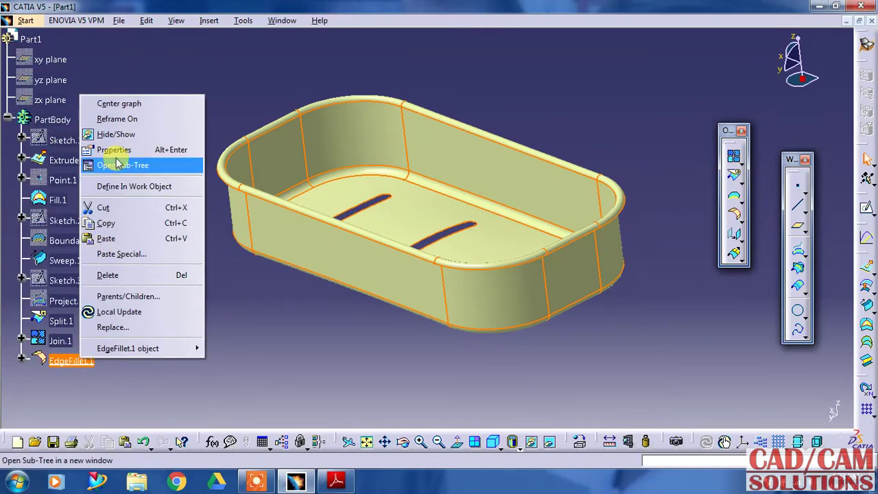
Change EdgeFillet.1's fill colour from blue to pink in its properties
click(135, 186)
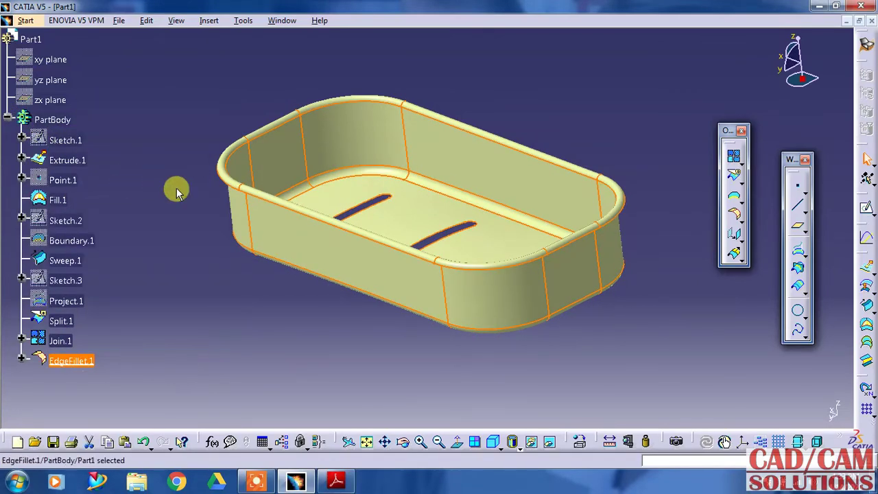
right_click(71, 359)
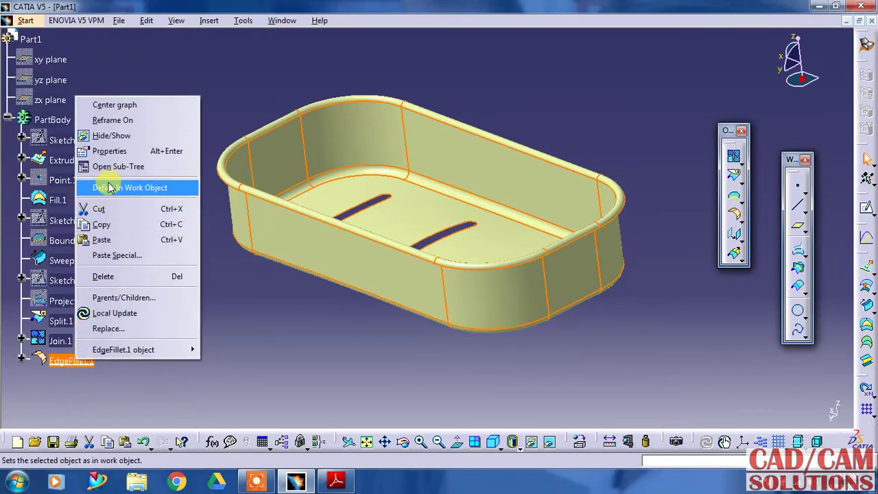
click(136, 151)
click(620, 122)
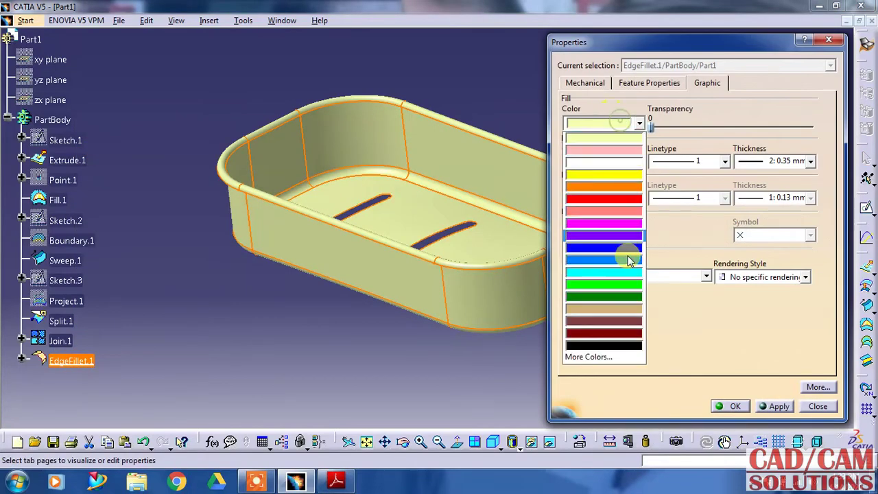
click(624, 266)
click(777, 406)
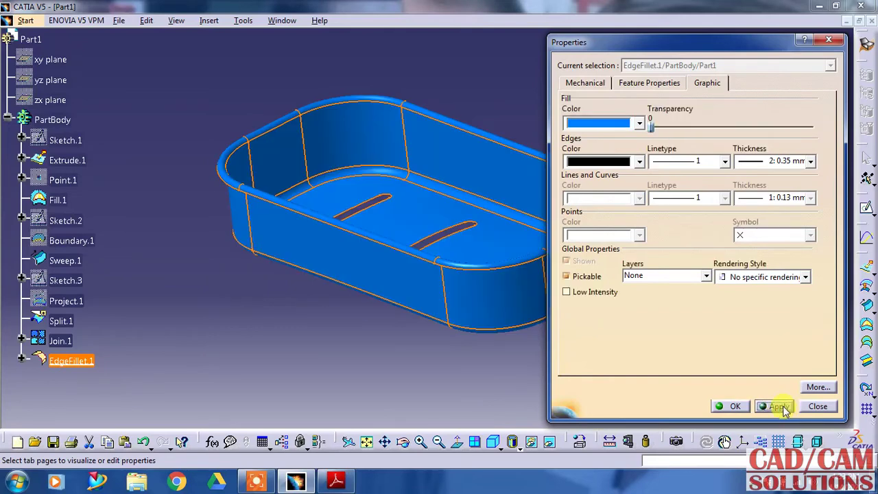
click(607, 120)
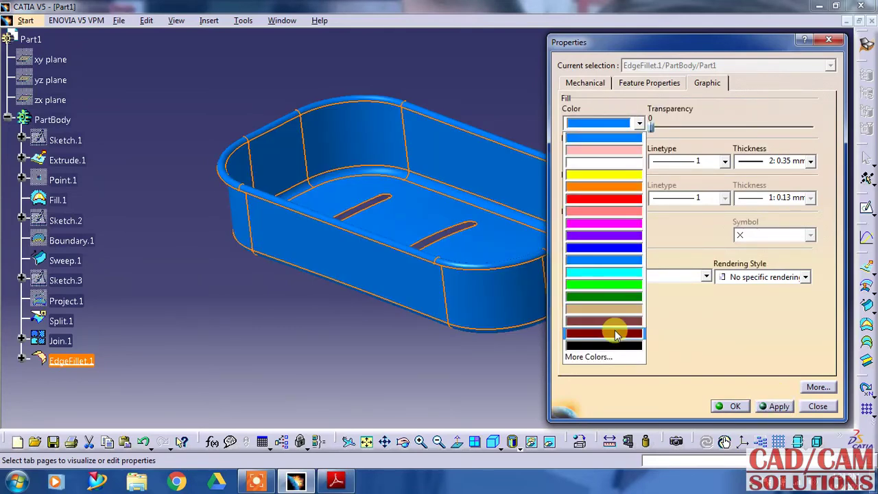
click(616, 149)
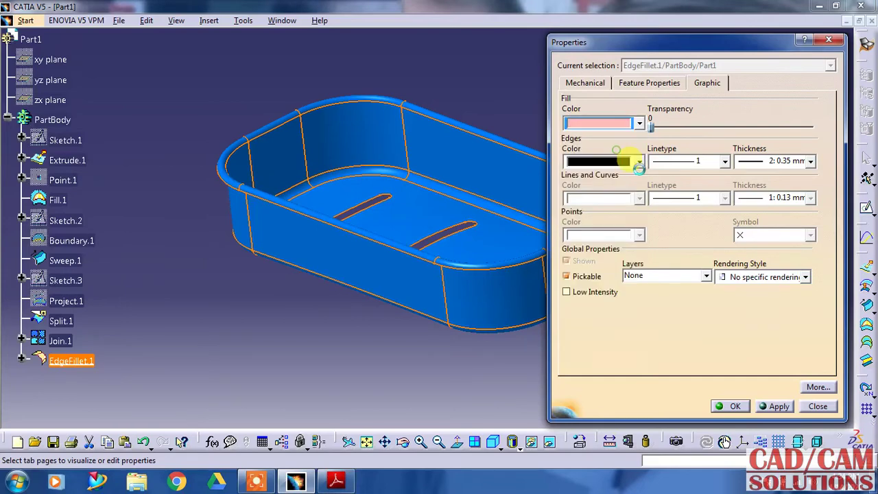
click(777, 406)
click(730, 405)
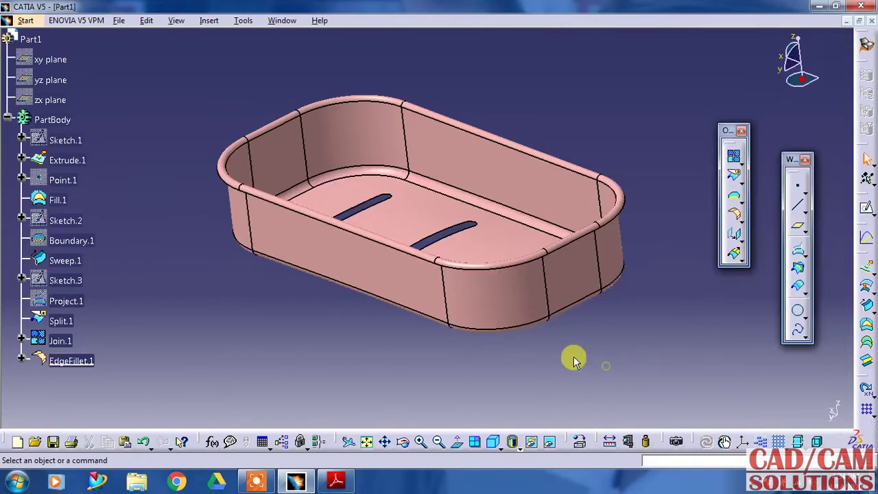
mouse_move(401, 319)
middle_down()
mouse_move(408, 350)
mouse_move(404, 317)
middle_up()
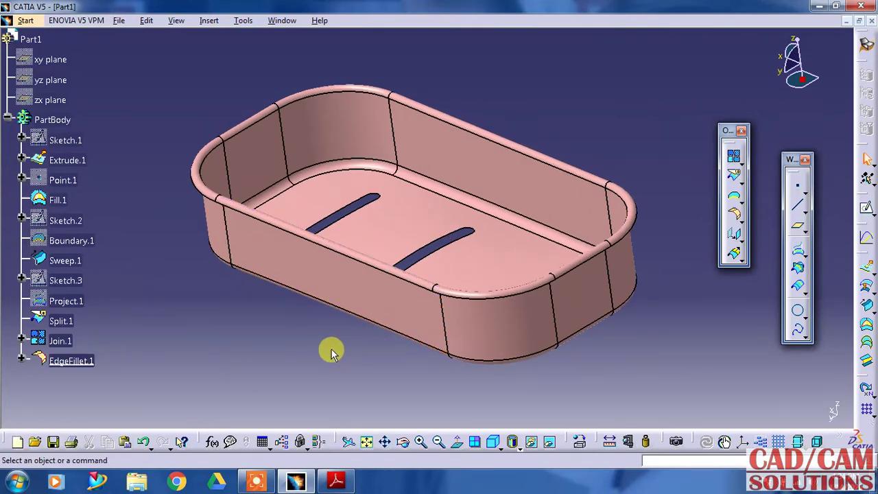
mouse_move(256, 481)
click(267, 484)
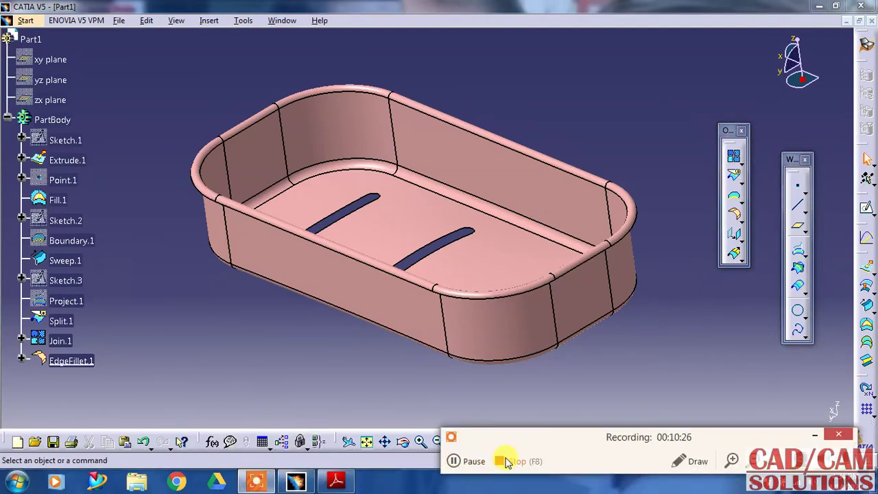